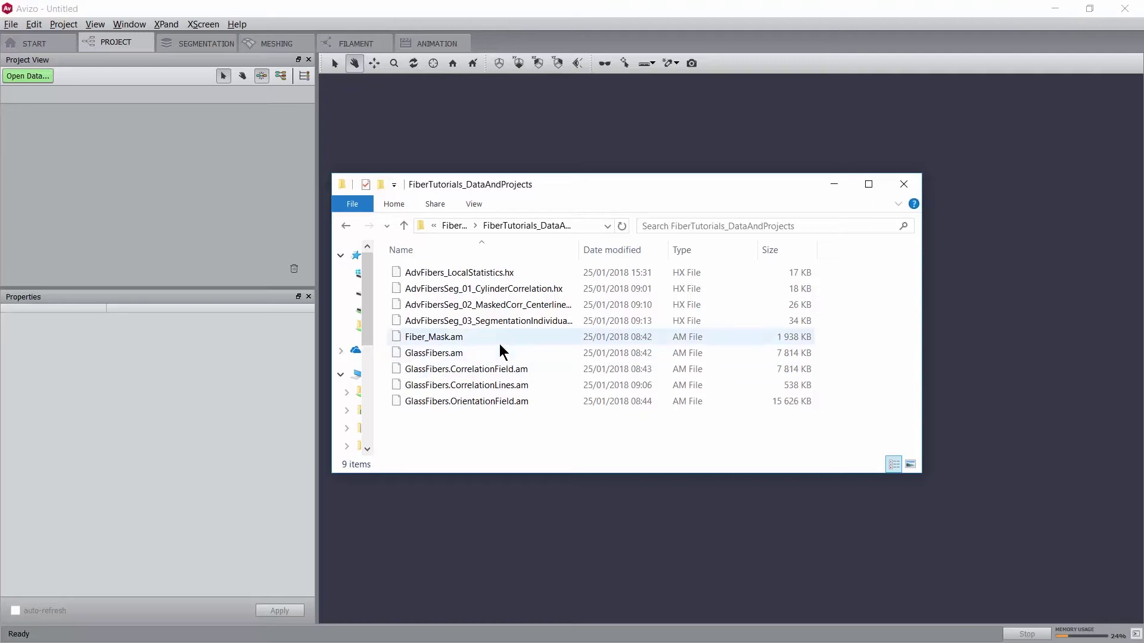
Load GlassFibers.am into the Avizo project from the file browser.
left_click_drag(591, 189, 735, 177)
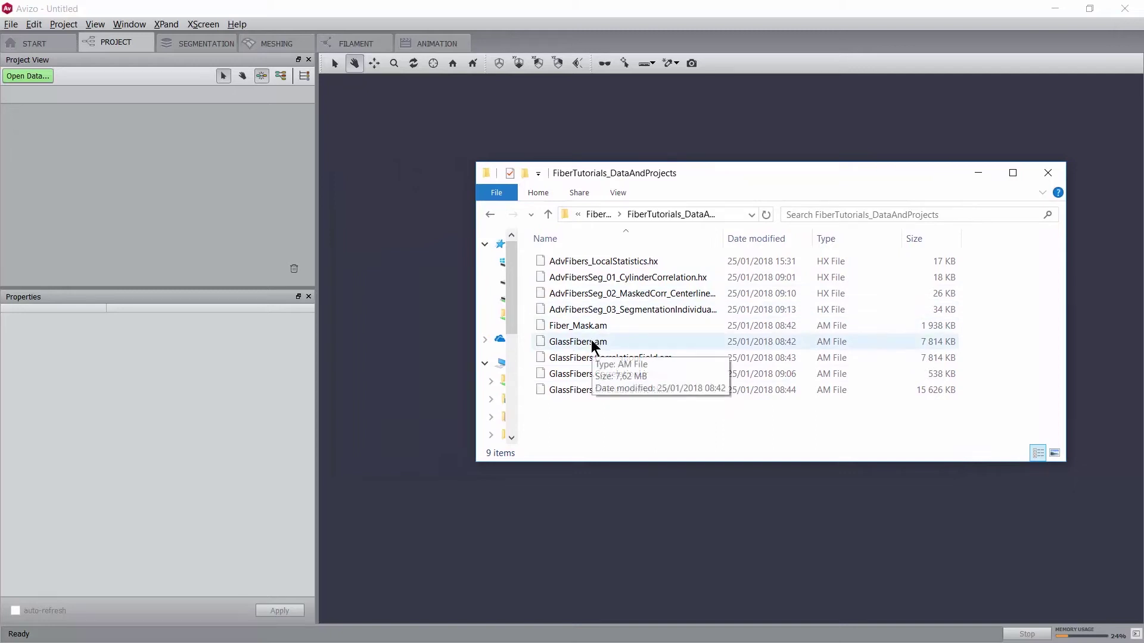
left_click_drag(592, 339, 106, 173)
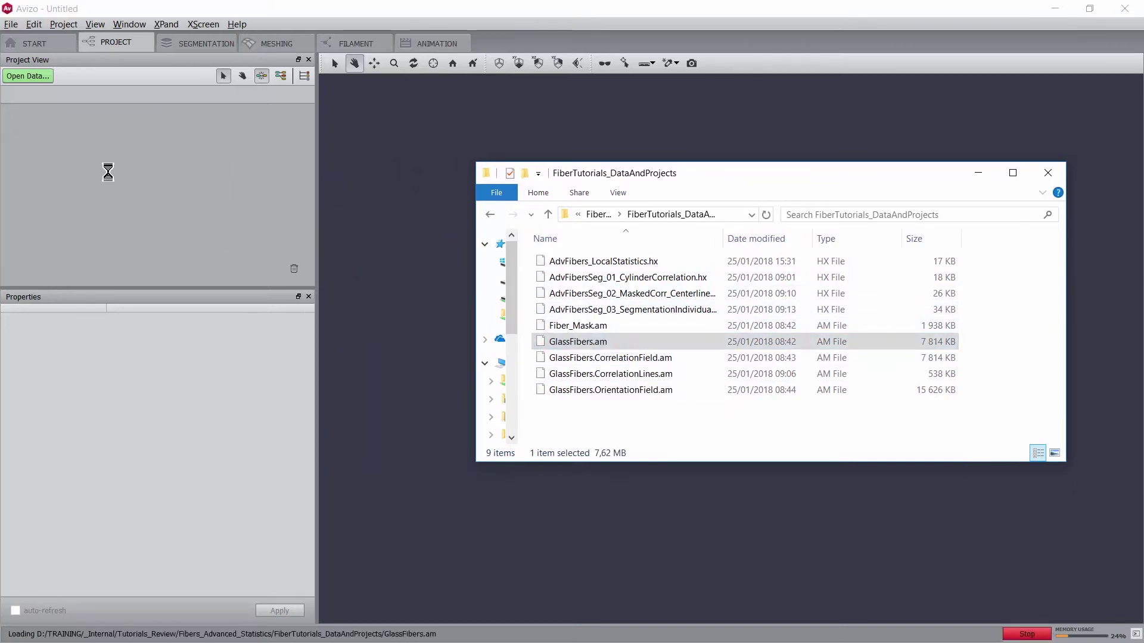
left_click(901, 127)
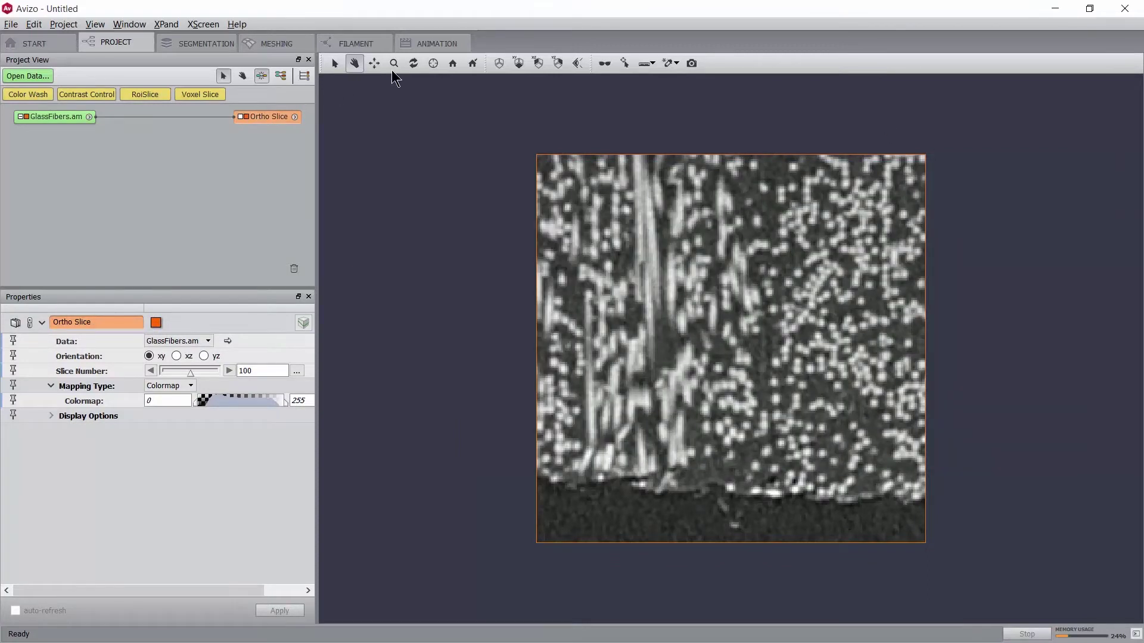
Rotate the slice view 90° twice and set the Ortho Slice to slice 79.
left_click(414, 62)
left_click(414, 62)
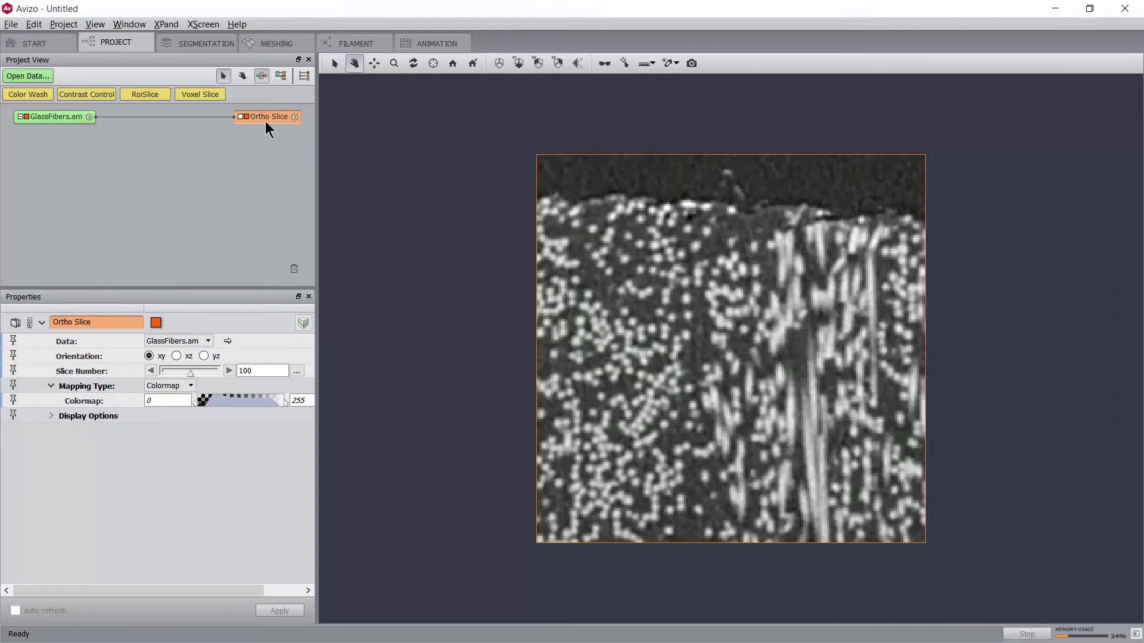
scroll(253, 371, "down", 15)
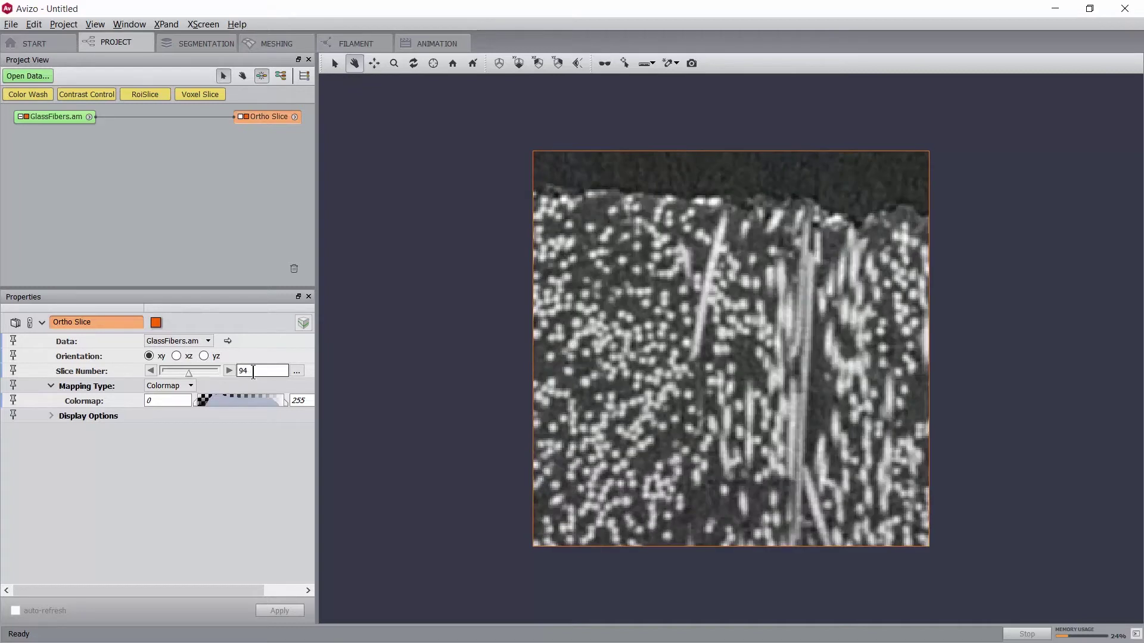
double_click(258, 370)
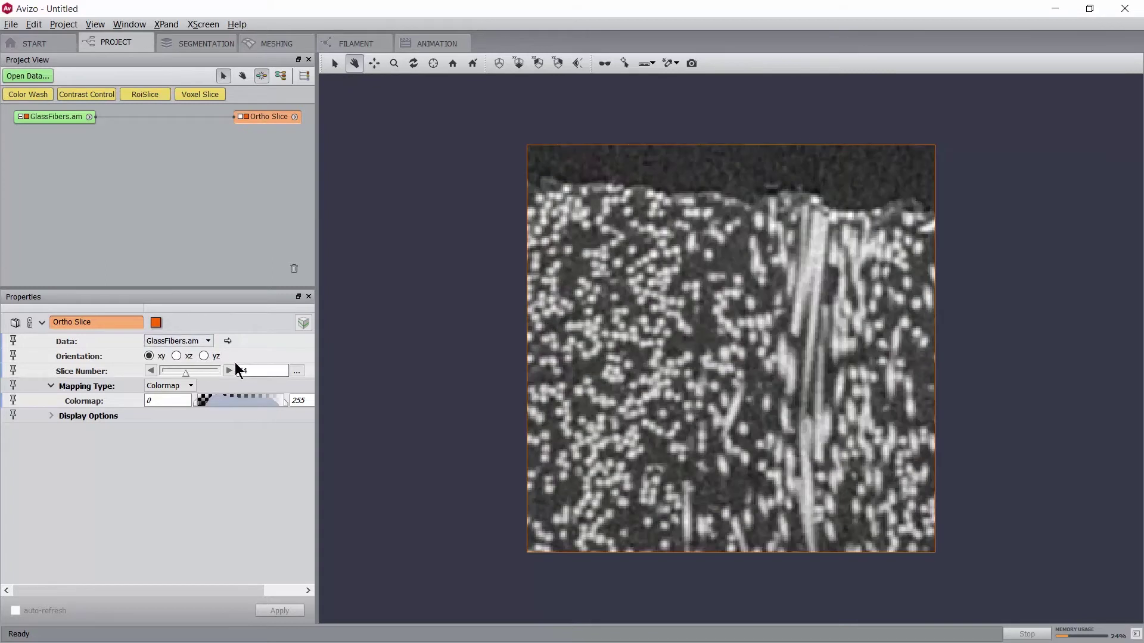
type("79")
key("Return")
scroll(258, 371, "down", 10)
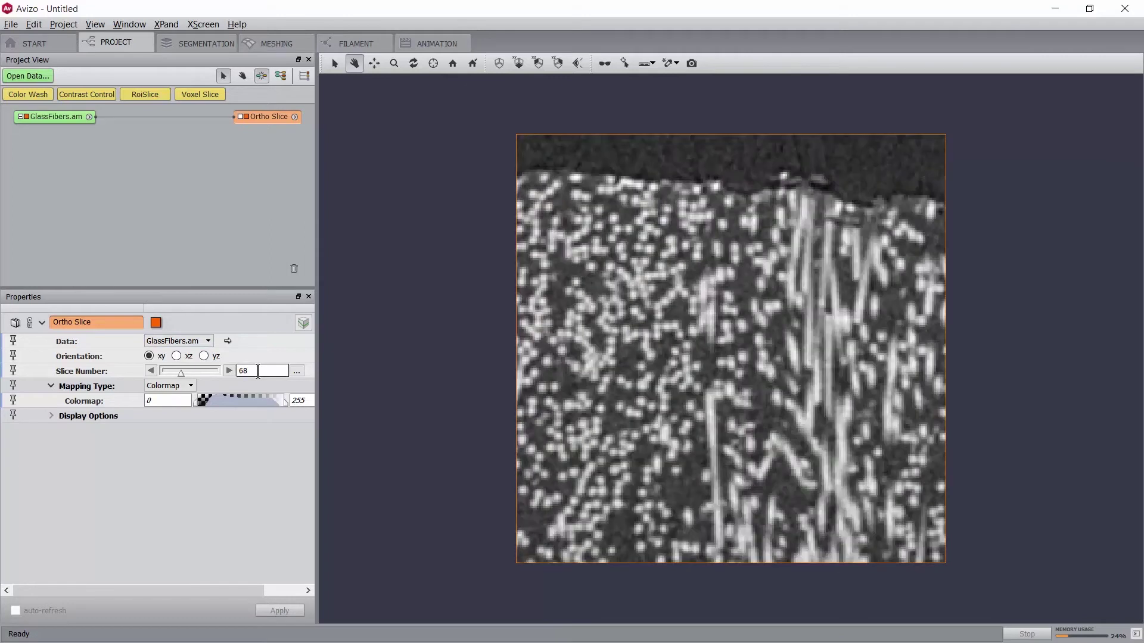
left_click(61, 115)
Add a Volume Rendering of GlassFibers.am, view it obliquely, then delete it.
right_click(61, 114)
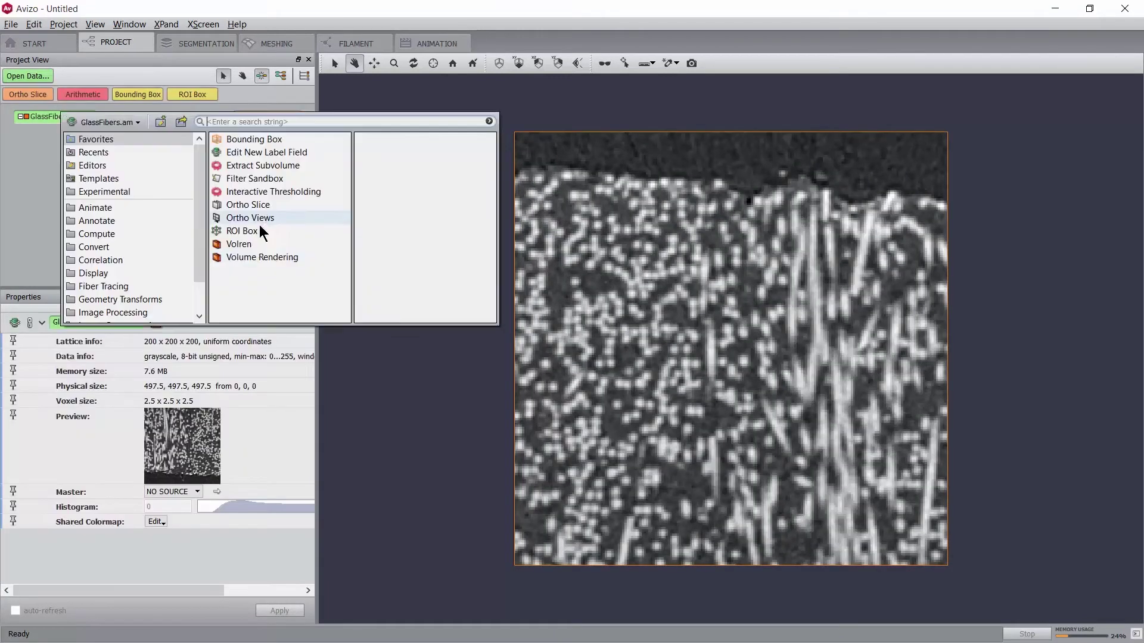
double_click(289, 257)
left_click_drag(580, 301, 347, 242)
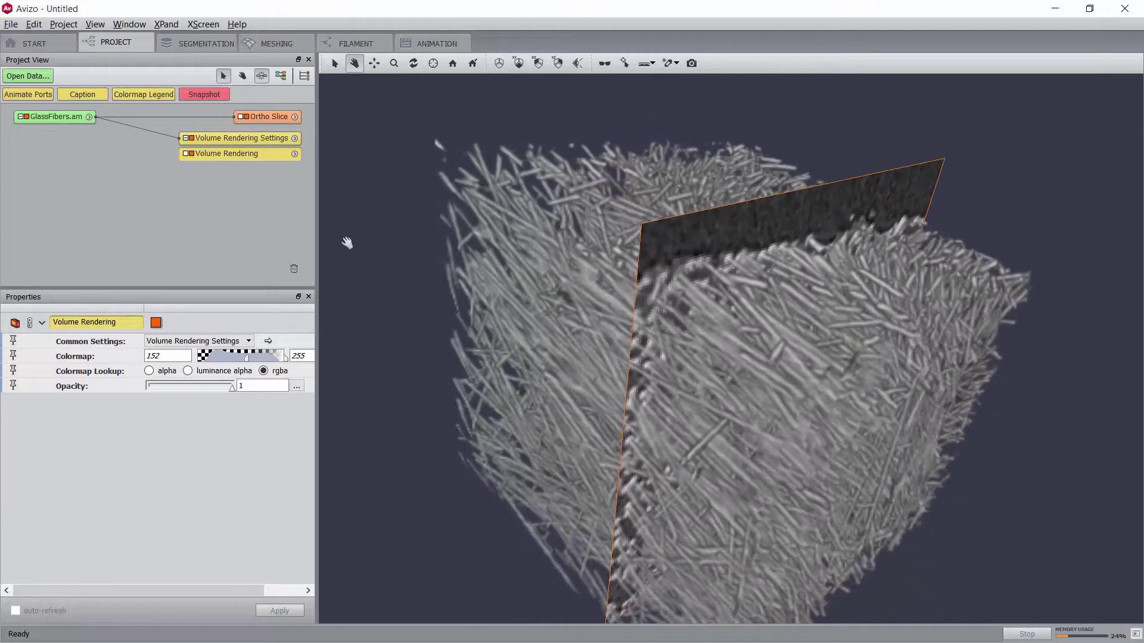
left_click(237, 140)
key("Delete")
Attach an Interactive Thresholding module to GlassFibers.am and turn the view to face the slice.
left_click(48, 114)
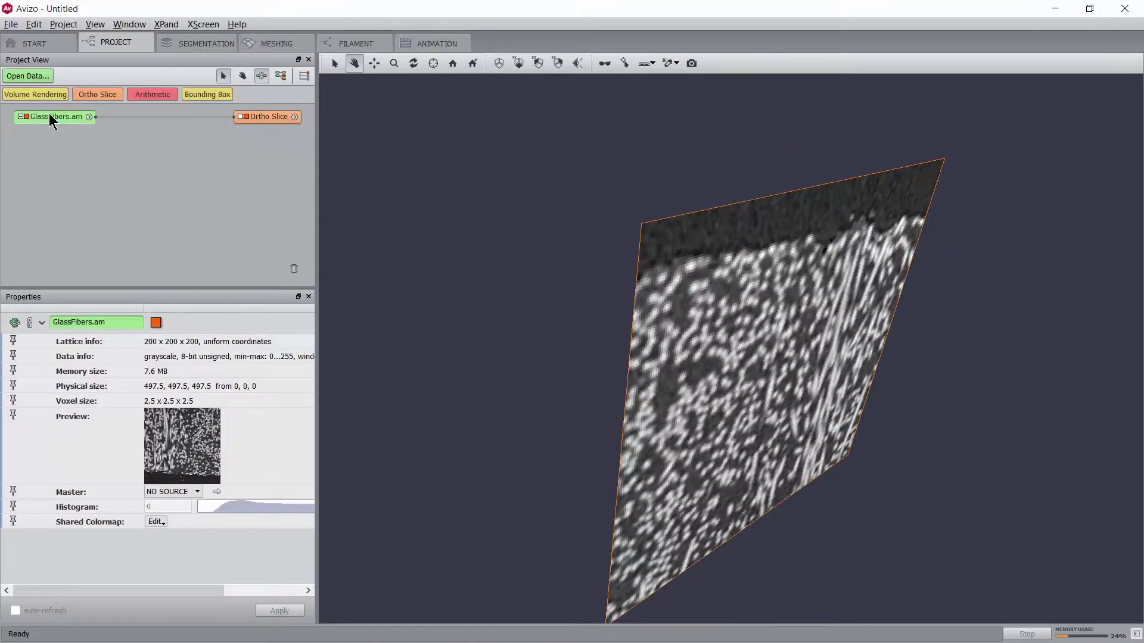
right_click(49, 115)
type("int")
key("Down")
key("Down")
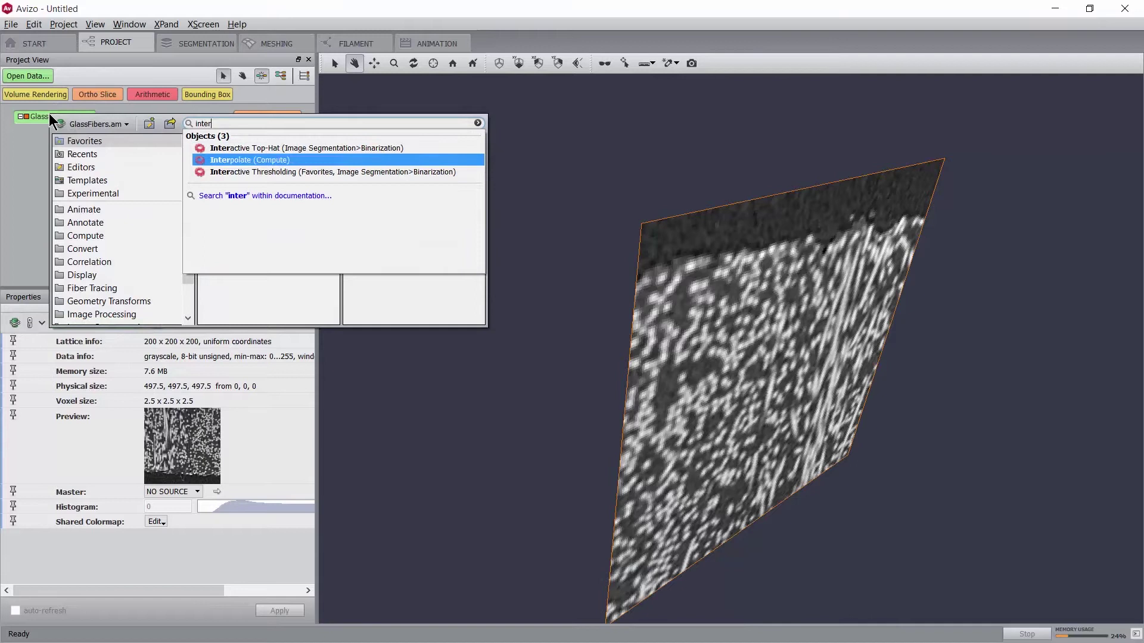
key("Return")
left_click_drag(631, 322, 756, 282)
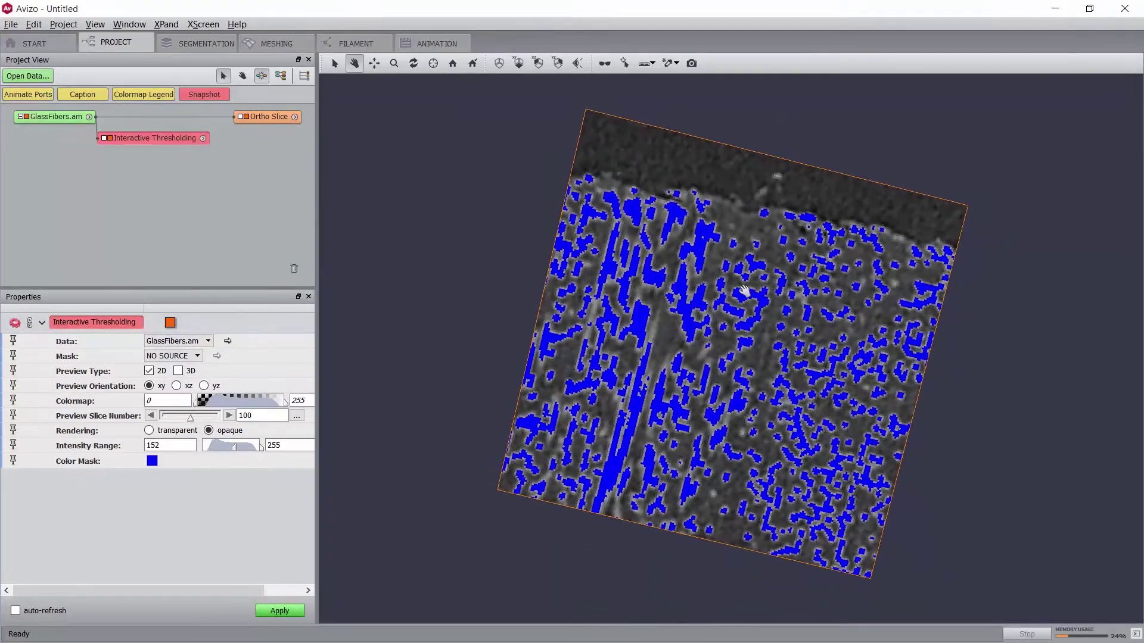
Apply the threshold to create GlassFibers.thresholded and hide the blue preview.
left_click(281, 614)
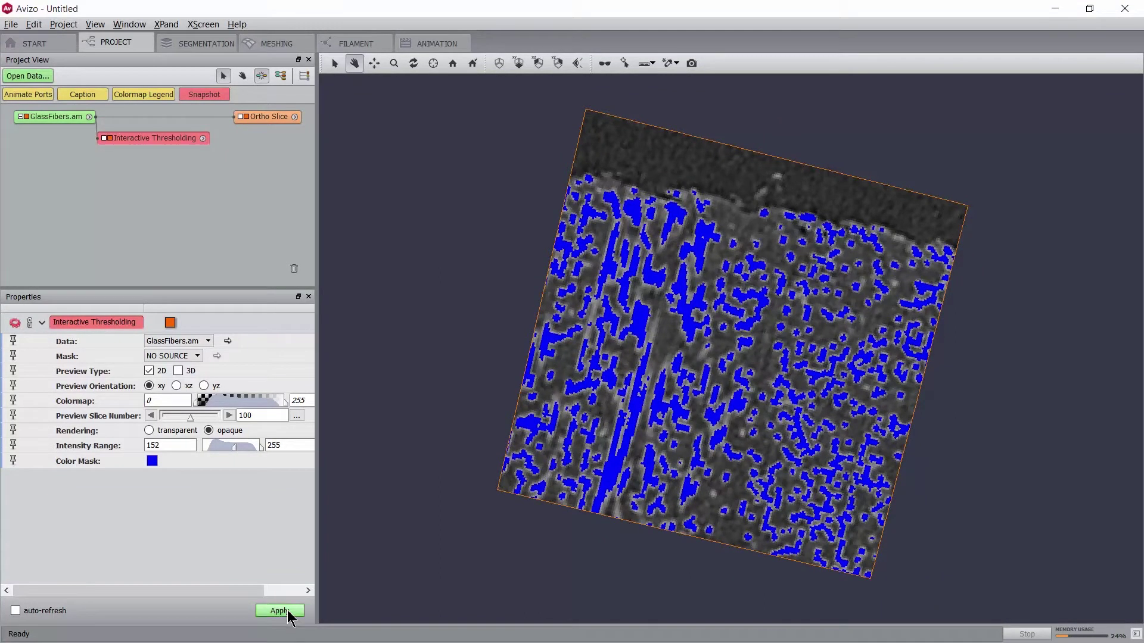
left_click(75, 142)
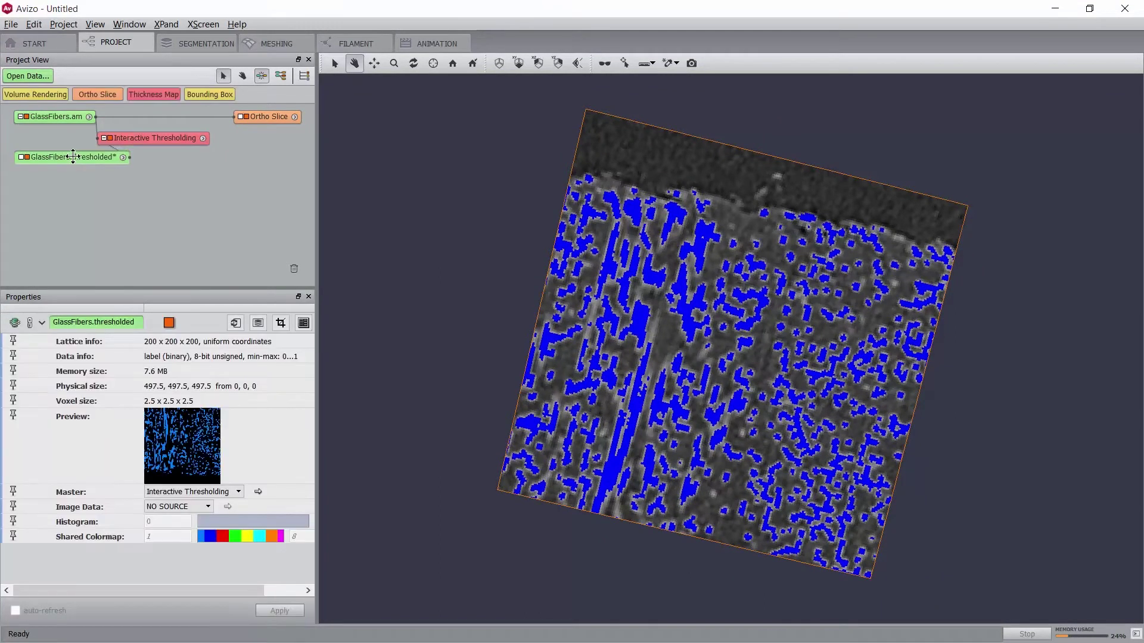
left_click(109, 139)
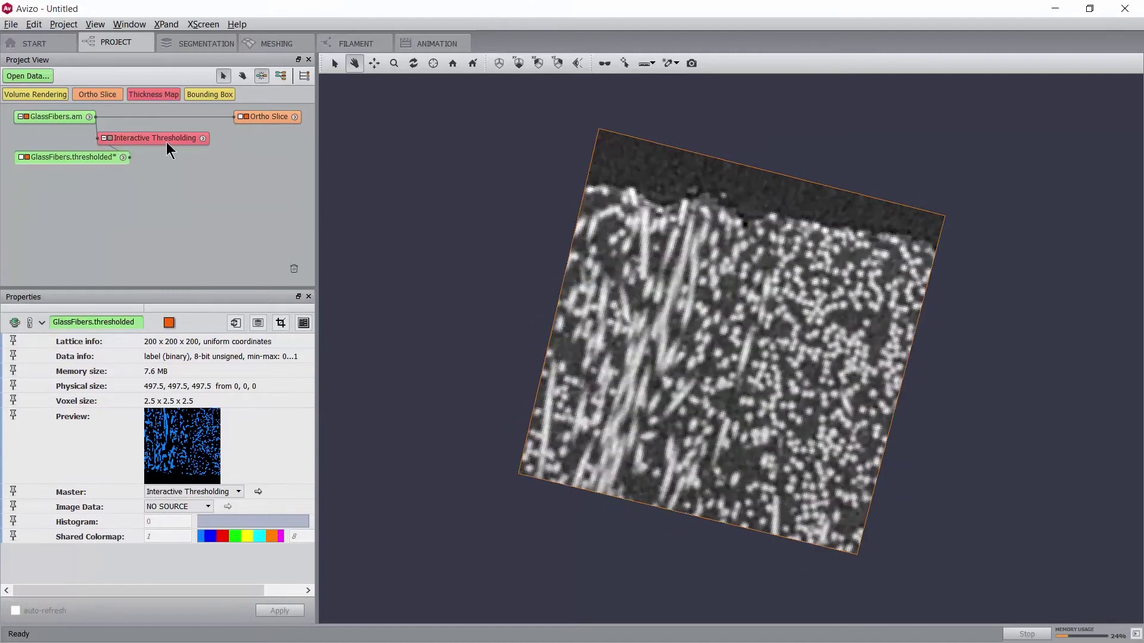
left_click_drag(166, 141, 202, 142)
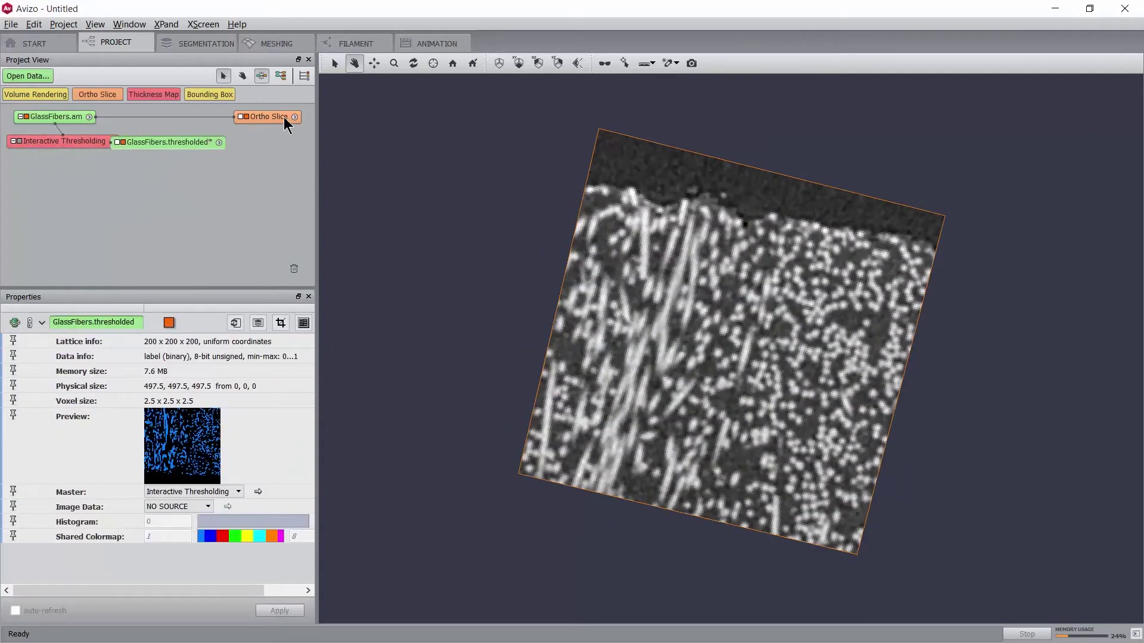
Add a Color Wash to the Ortho Slice using GlassFibers.thresholded as its data.
right_click(284, 116)
double_click(467, 143)
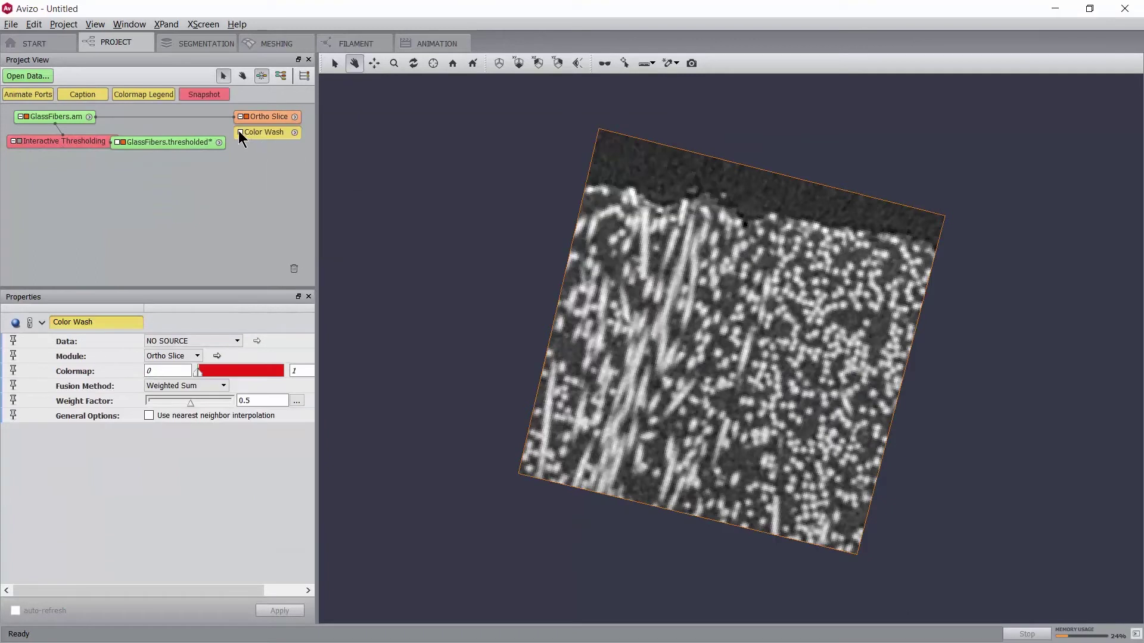
left_click(239, 132)
left_click(256, 153)
left_click(188, 142)
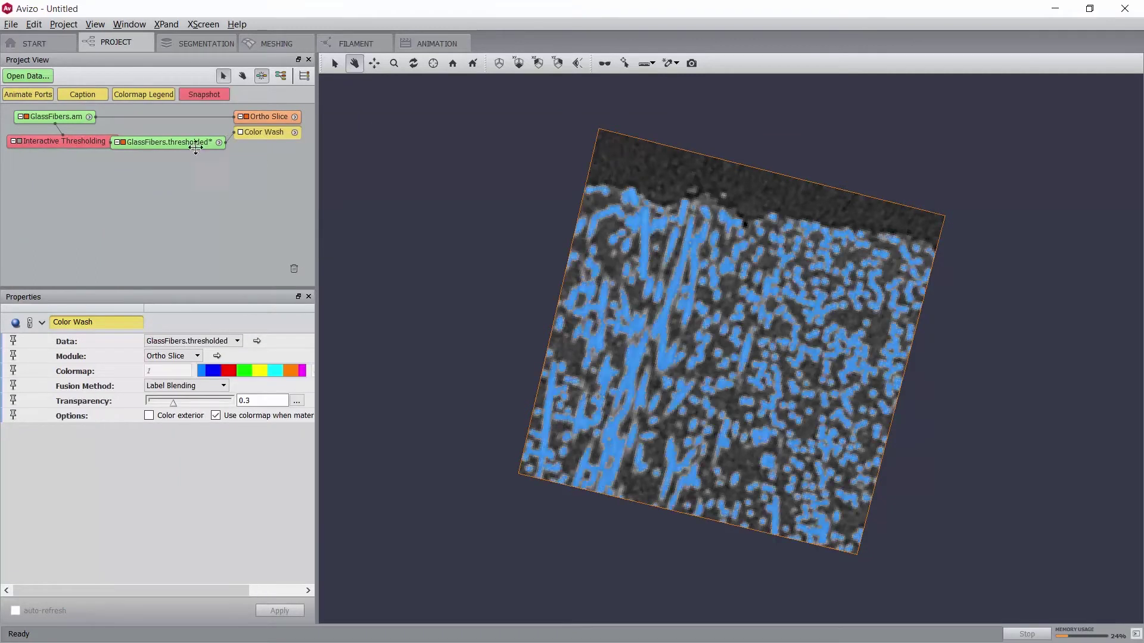
left_click_drag(195, 146, 214, 160)
left_click(271, 117)
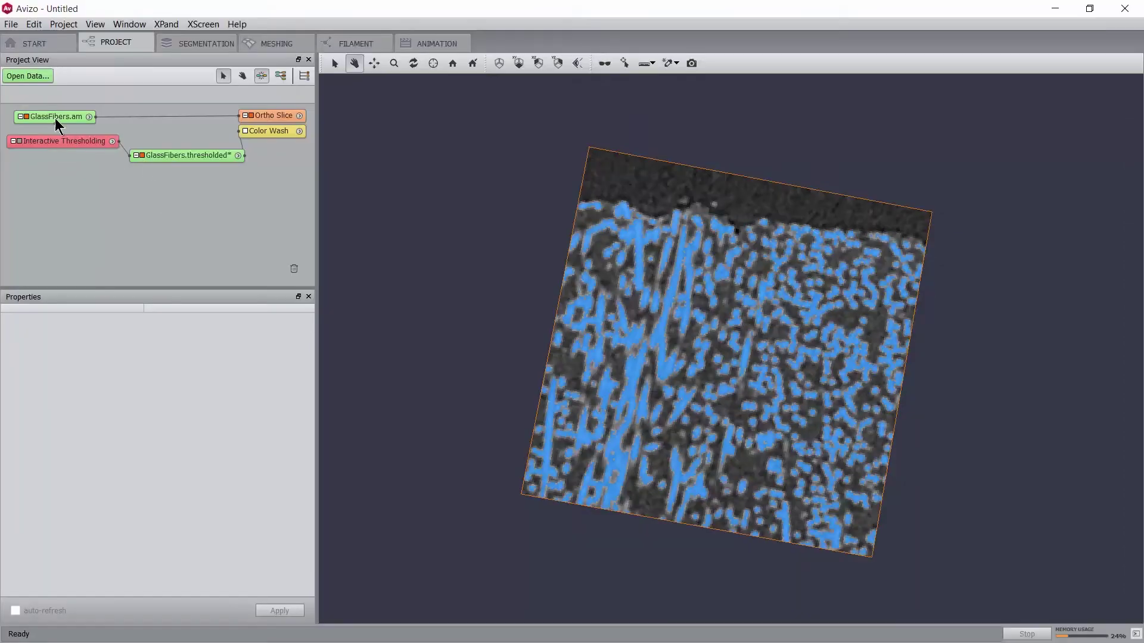
Create a Cylinder Correlation module on GlassFibers.am.
left_click(57, 118)
right_click(56, 118)
type("cylinder")
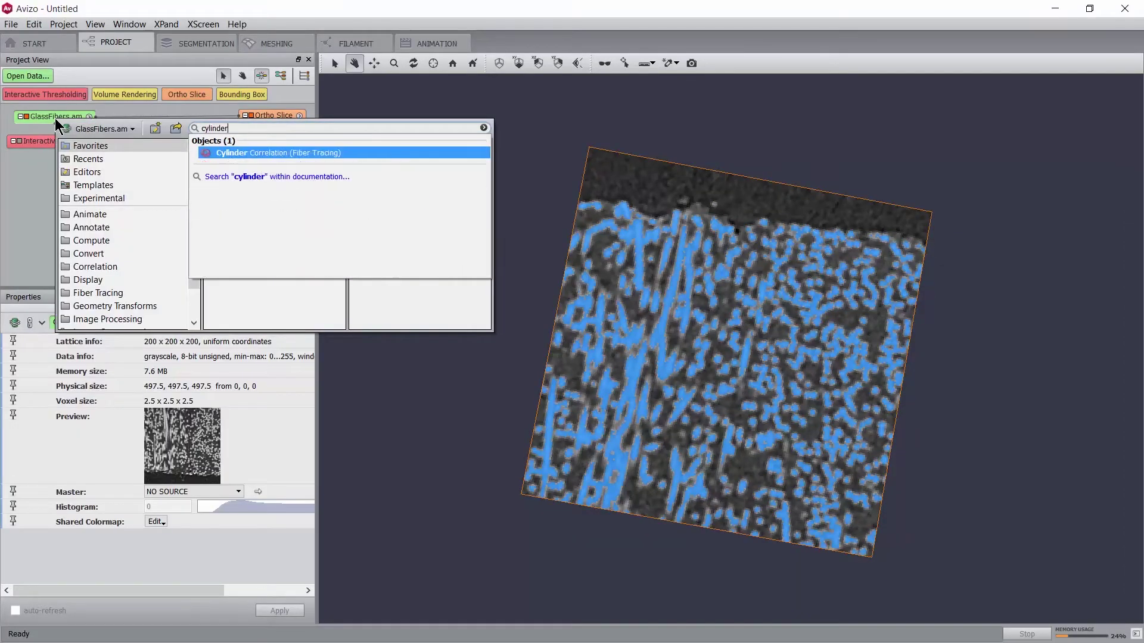
key("Return")
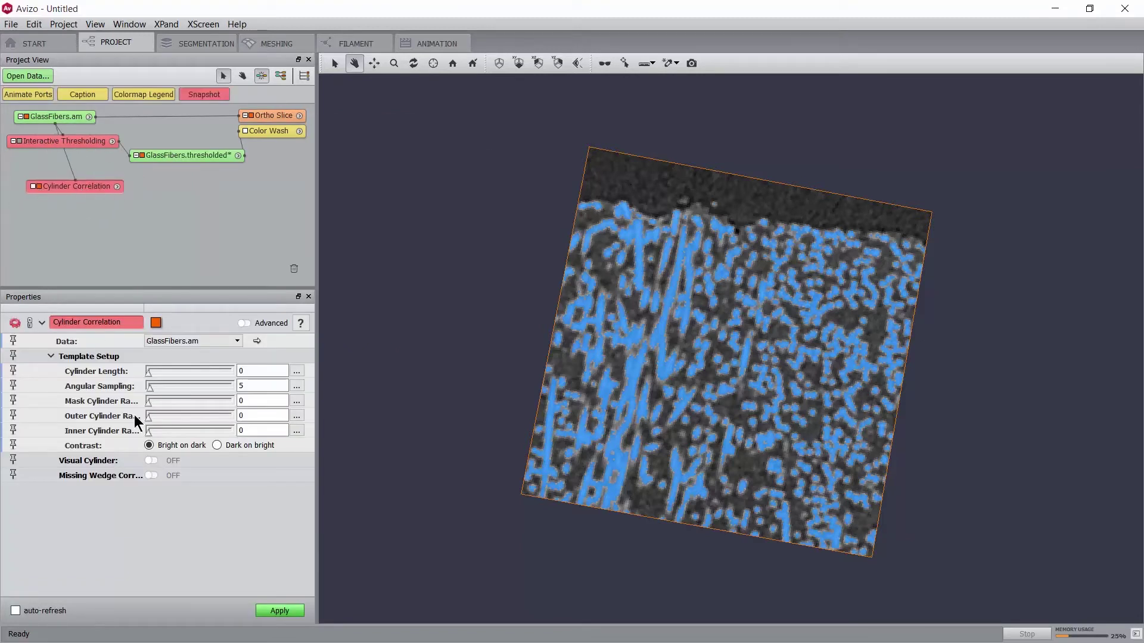
Review the Standard Deviation and Compute Device advanced options, delete the module, and return to the file browser.
left_click(245, 323)
left_click(51, 491)
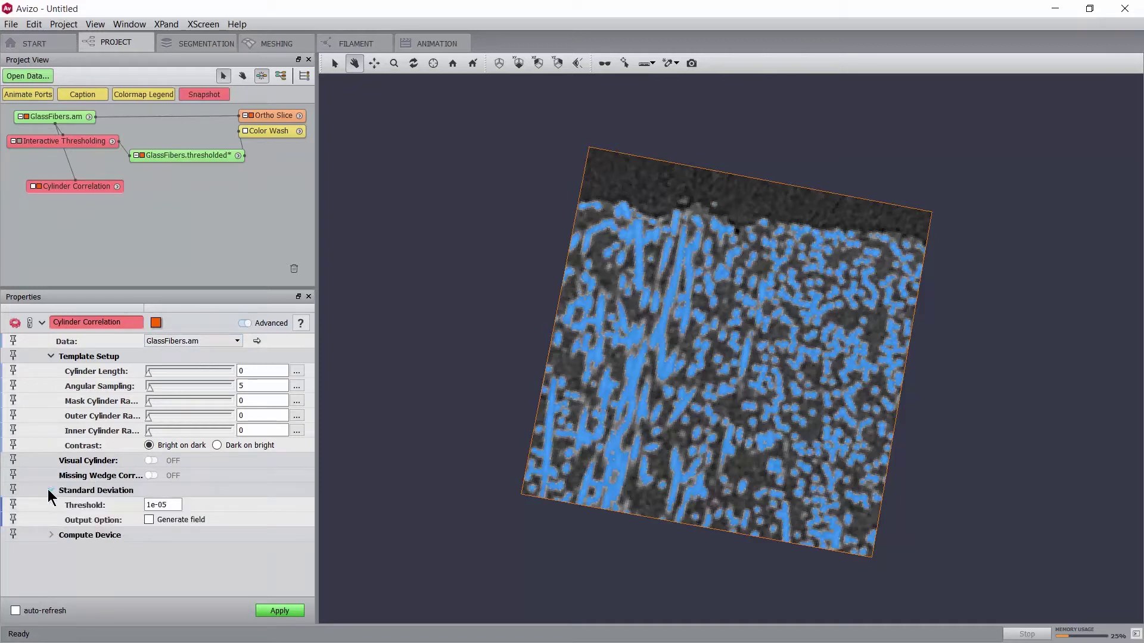
left_click(49, 491)
left_click(47, 501)
left_click(48, 502)
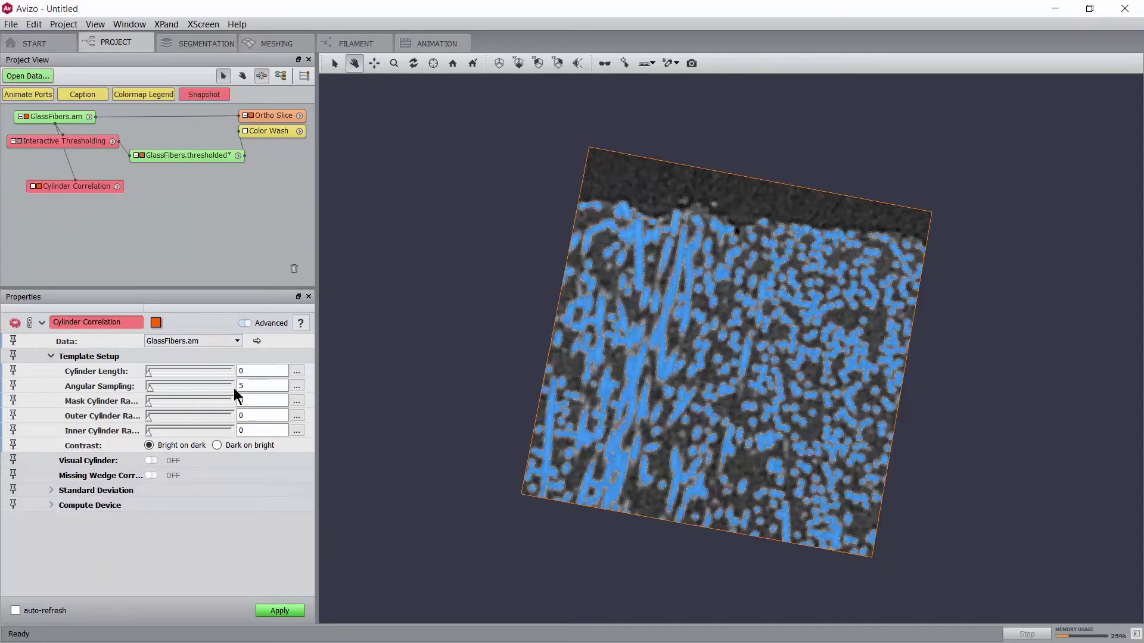
left_click(251, 326)
key("Delete")
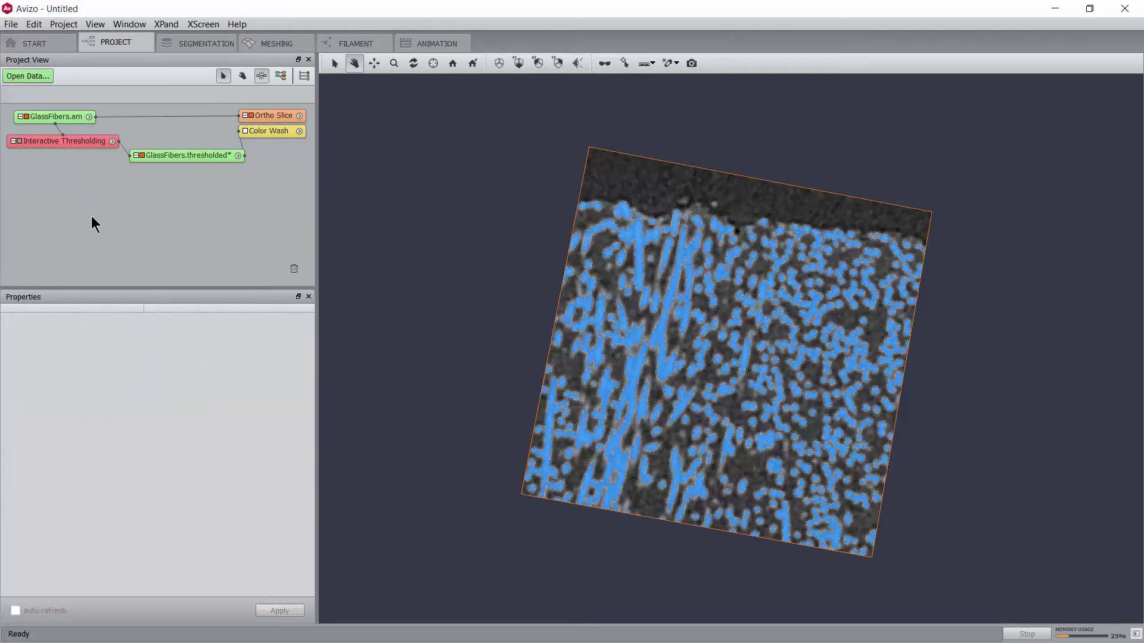
key("alt+Tab")
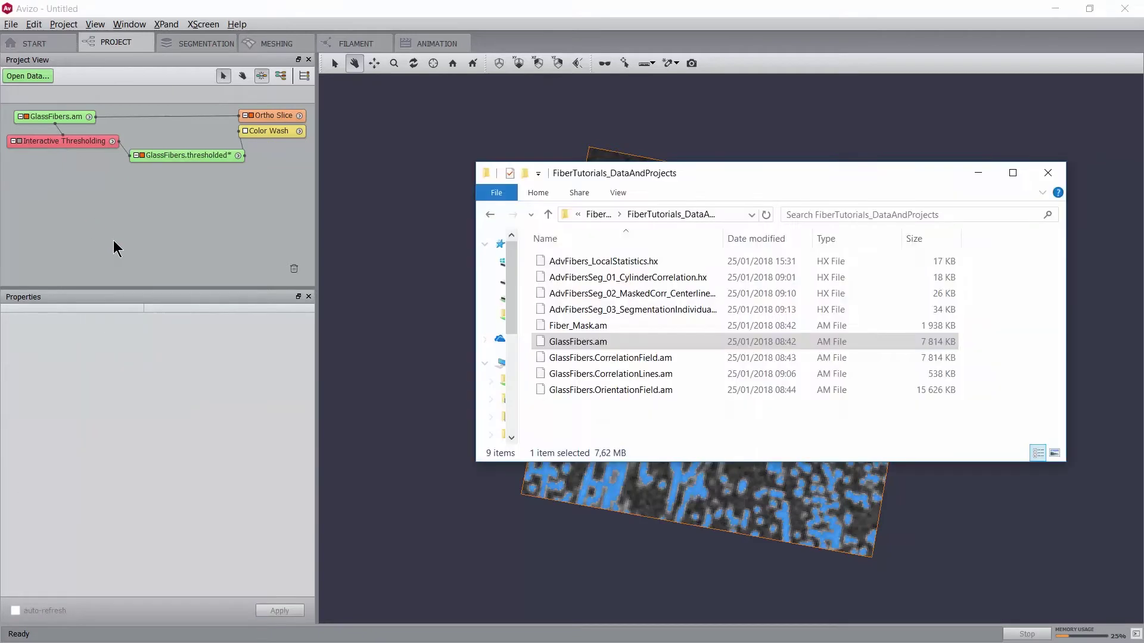
Load the AdvFibersSeg_01_CylinderCorrelation.hx project, discarding unsaved data, and select Cylinder Correlation.
left_click_drag(634, 279, 145, 234)
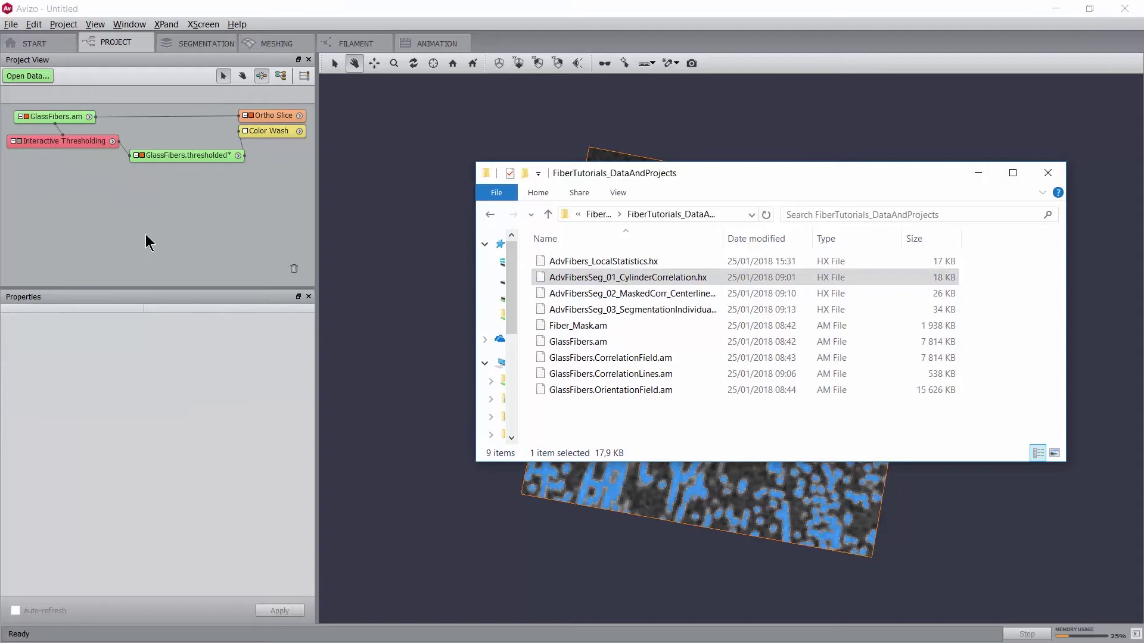
left_click(586, 392)
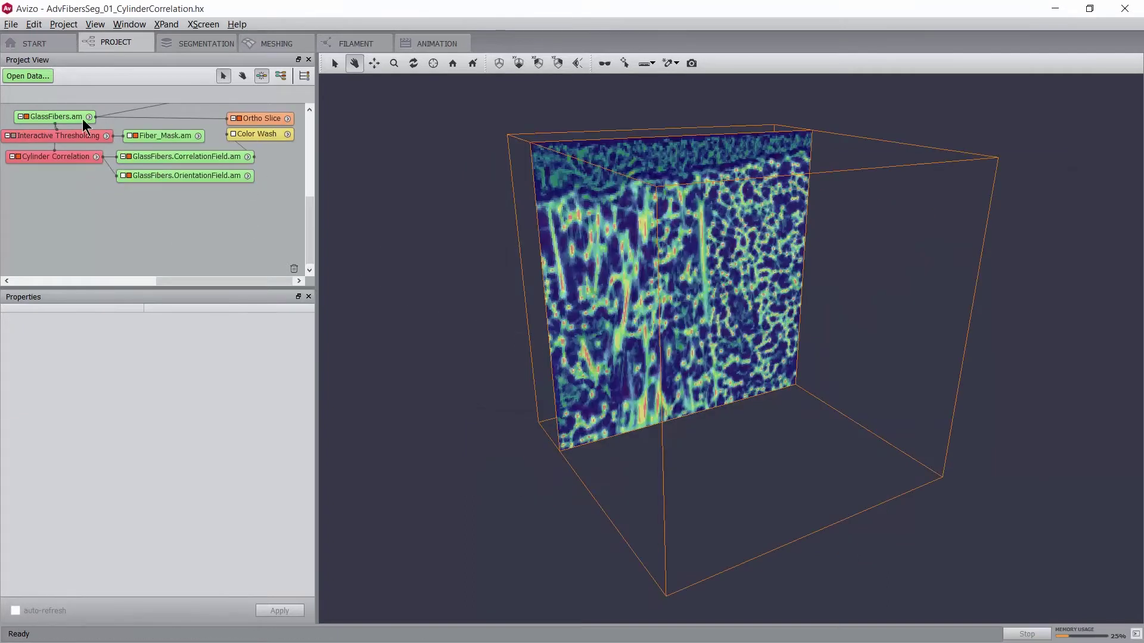
left_click(51, 153)
Widen the panels to read Cylinder Length and Mask Cylinder Radius, then start a line measurement.
left_click(265, 371)
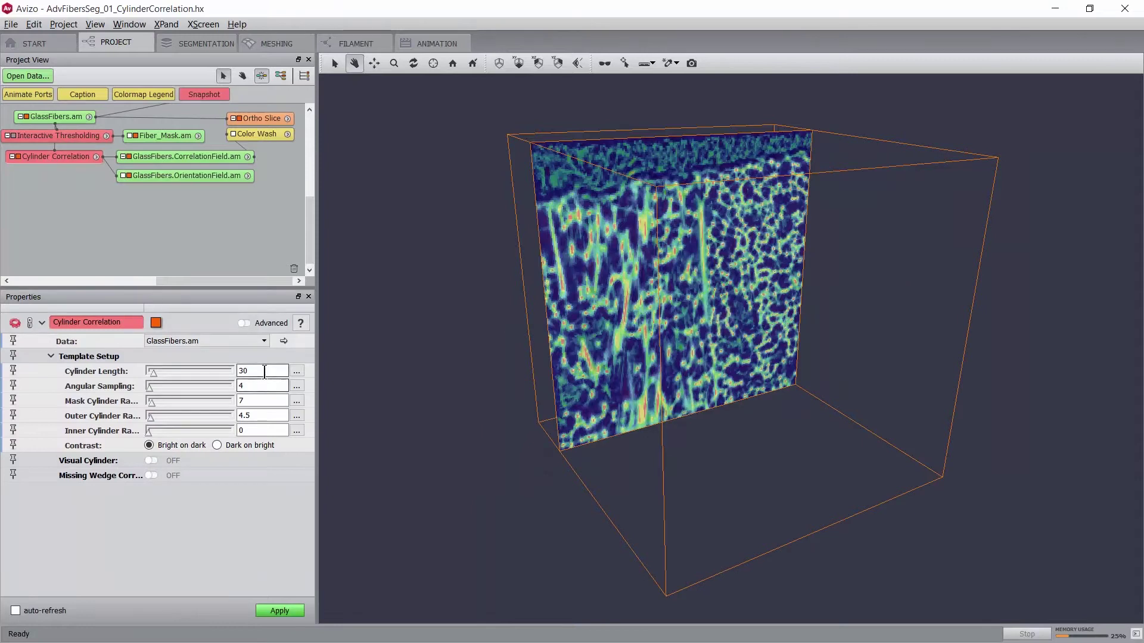
left_click_drag(141, 349, 157, 349)
left_click_drag(318, 345, 366, 343)
left_click_drag(159, 306, 164, 306)
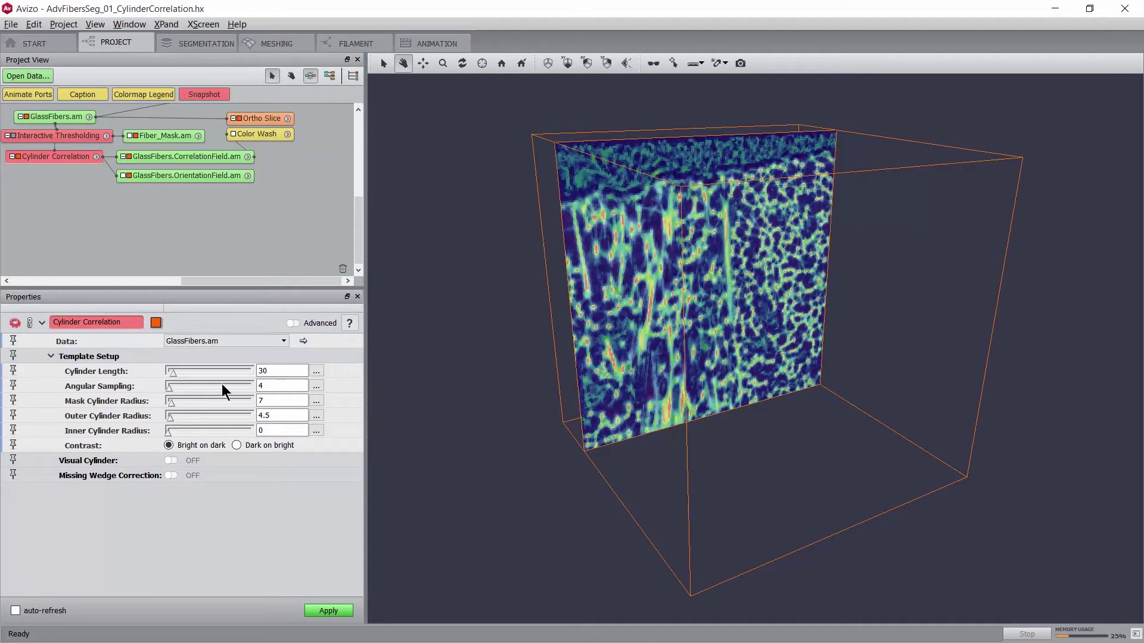
left_click(280, 399)
left_click(692, 63)
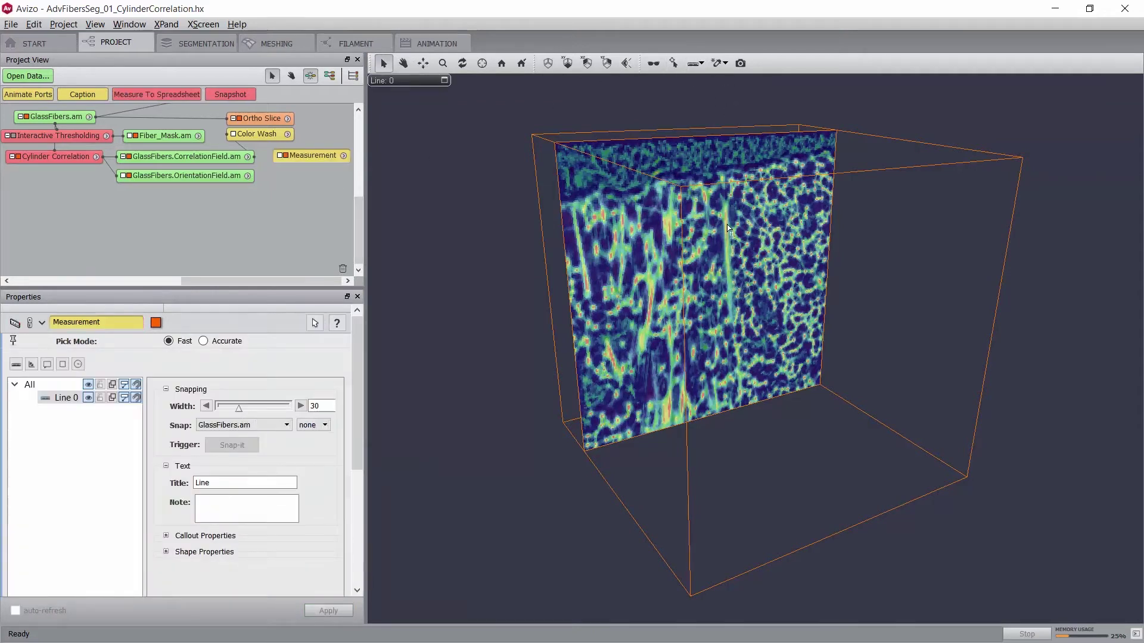
Measure across a fiber (about 31.81), delete the measurement, and move the Ortho Slice to slice 116.
left_click(729, 244)
left_click_drag(731, 250, 728, 245)
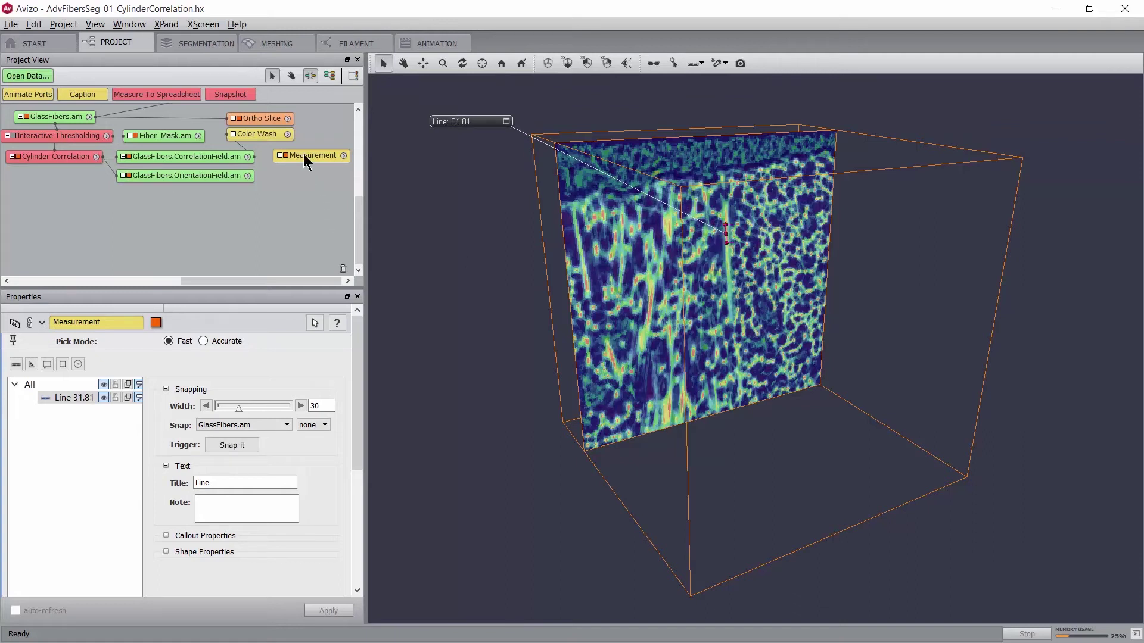
key("Delete")
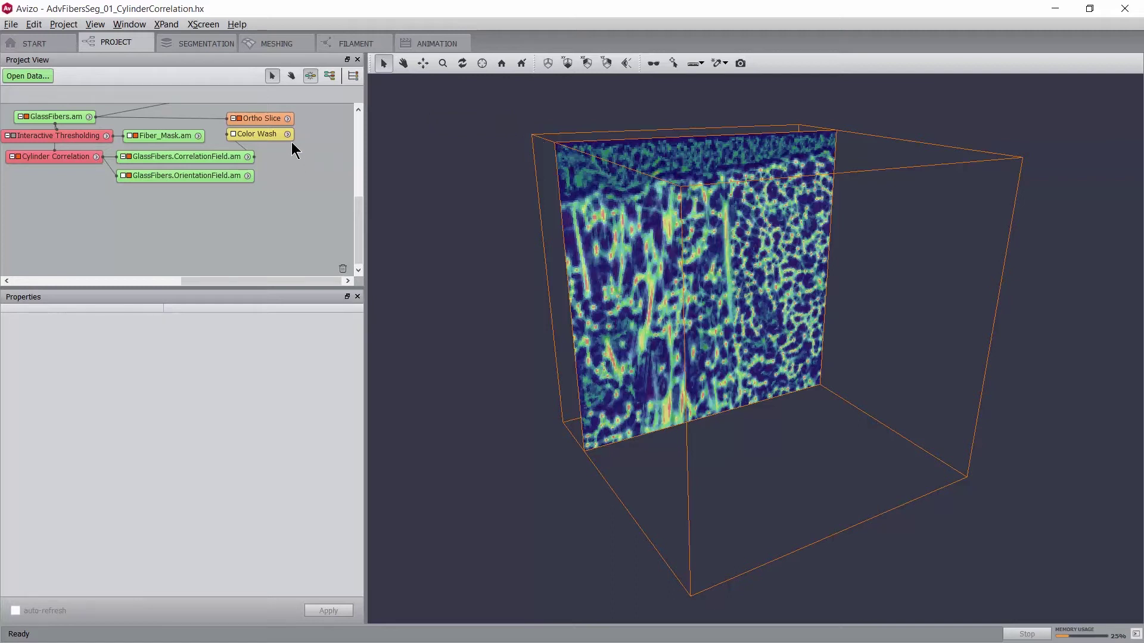
left_click(257, 119)
left_click_drag(621, 213, 514, 230)
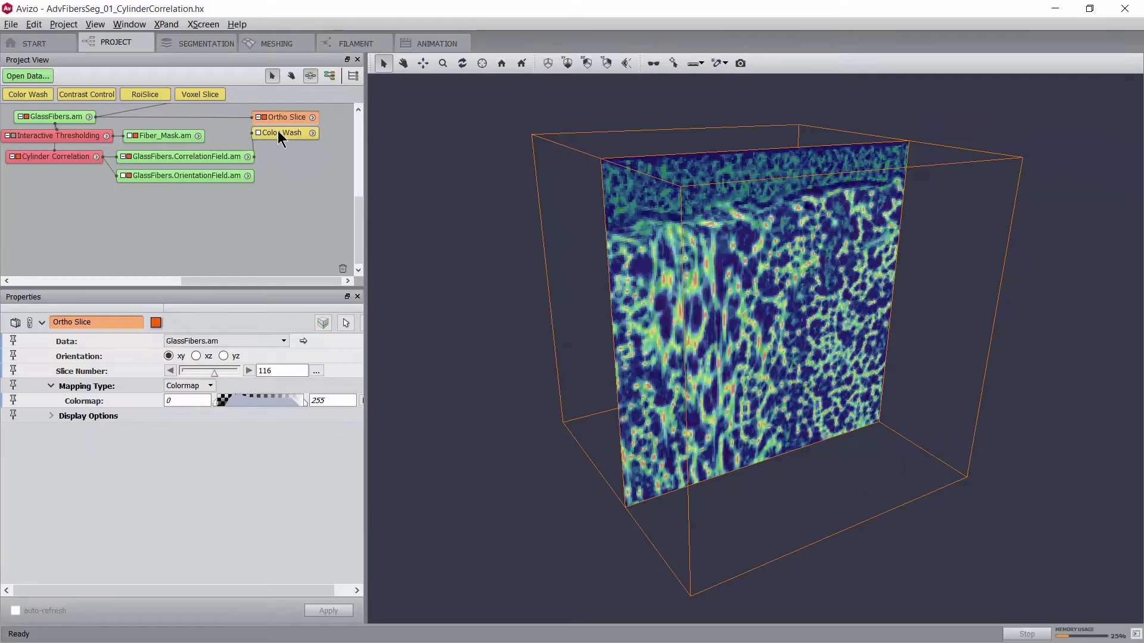
Set the Color Wash weight factor to about 0.567.
left_click(277, 132)
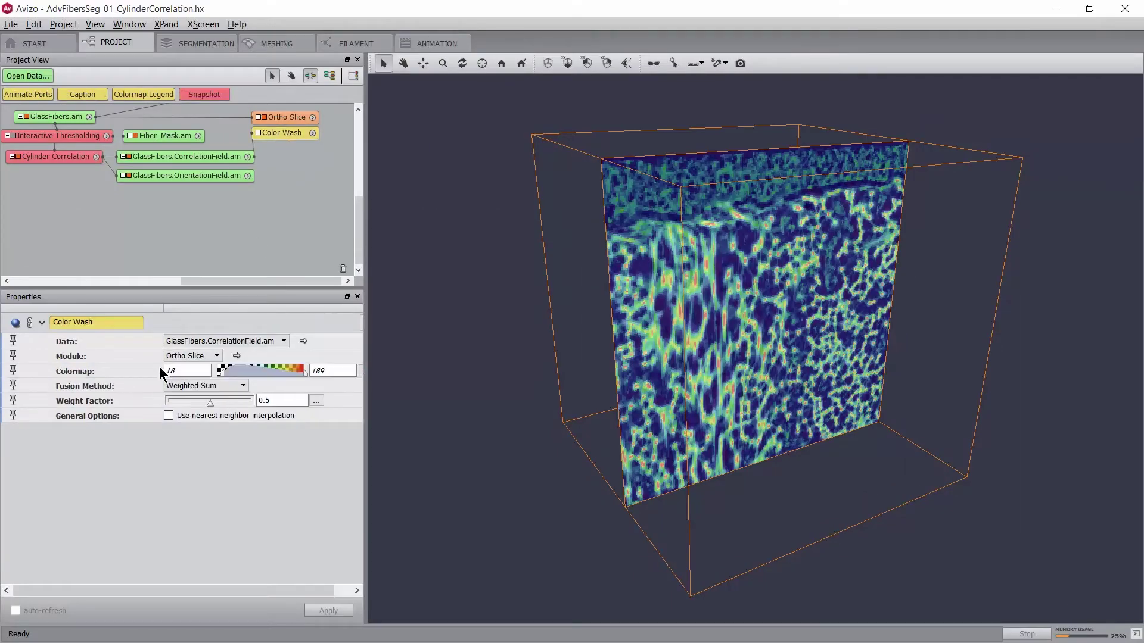
left_click_drag(210, 402, 180, 403)
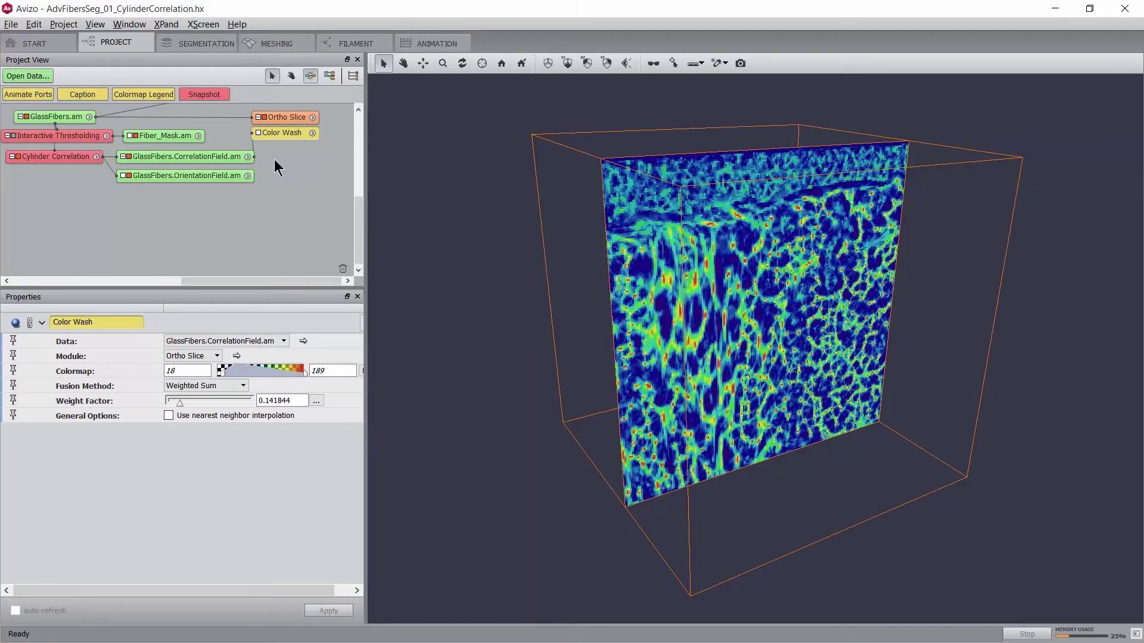
left_click_drag(182, 404, 216, 407)
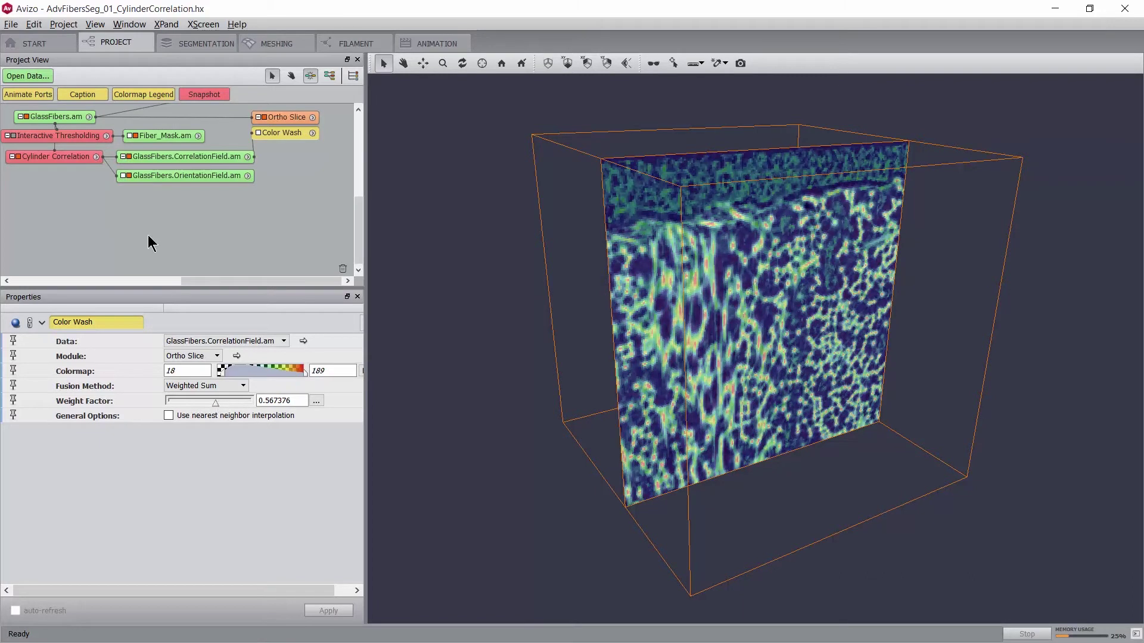
left_click(132, 236)
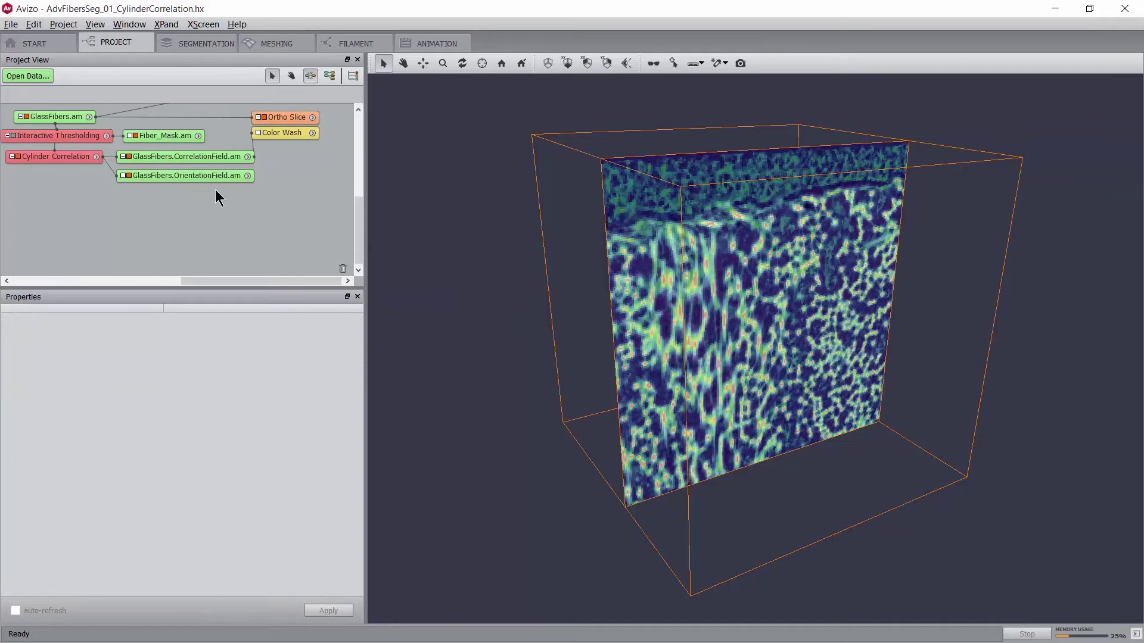
right_click(156, 155)
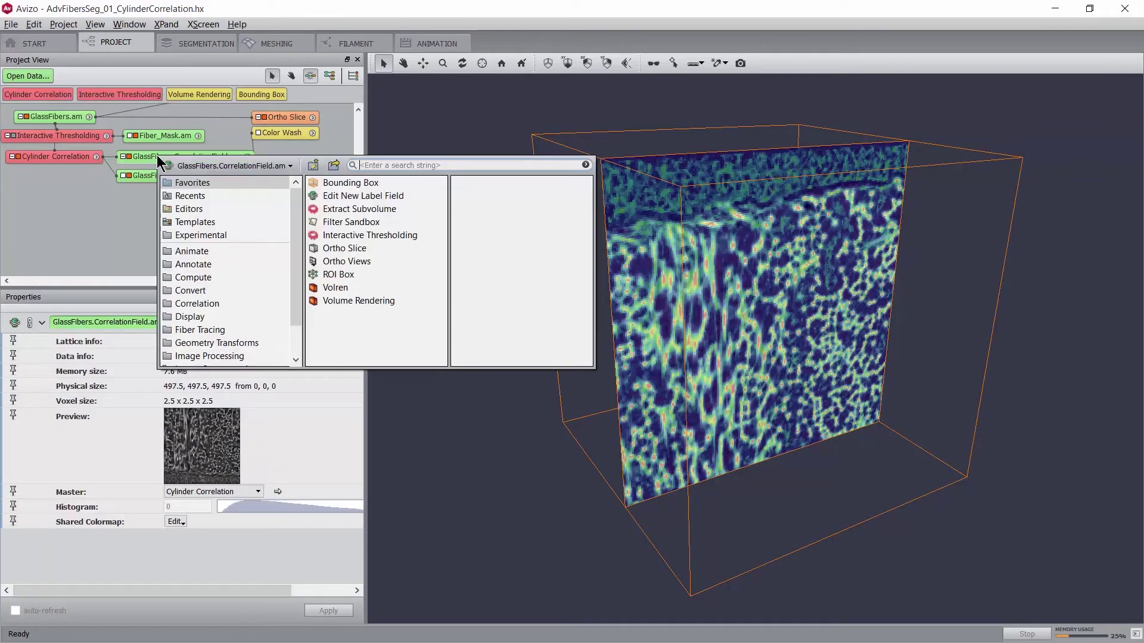
Mask the correlation field with Fiber_Mask.am to create GlassFibers.CorrelationField.masked.
type("mask")
key("Down")
key("Down")
key("Down")
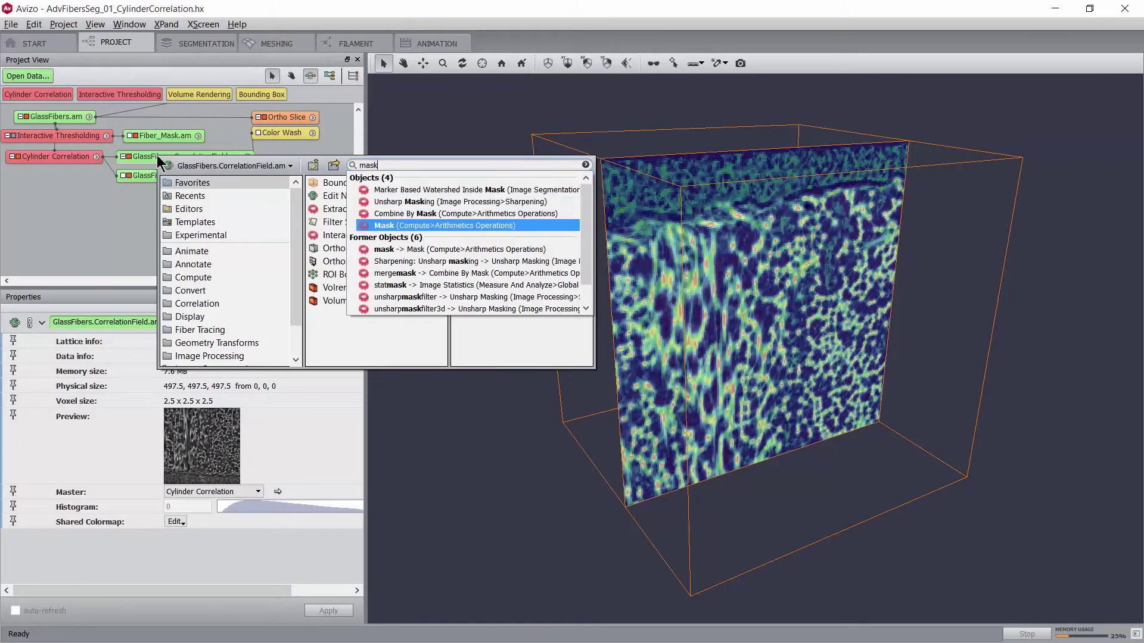
key("Return")
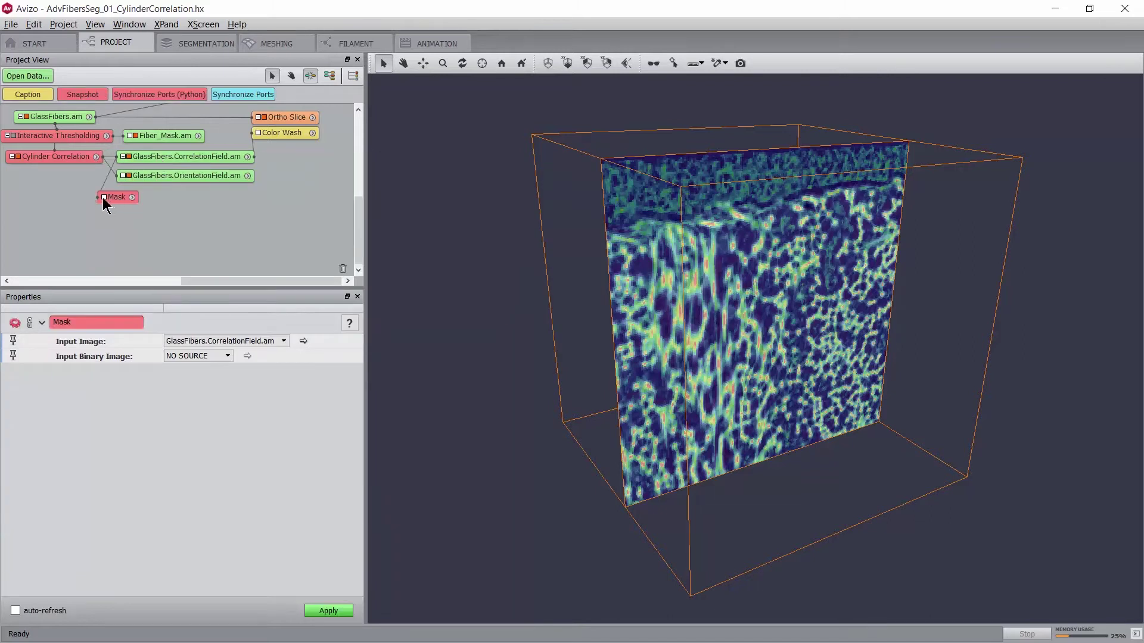
left_click(102, 198)
left_click(157, 137)
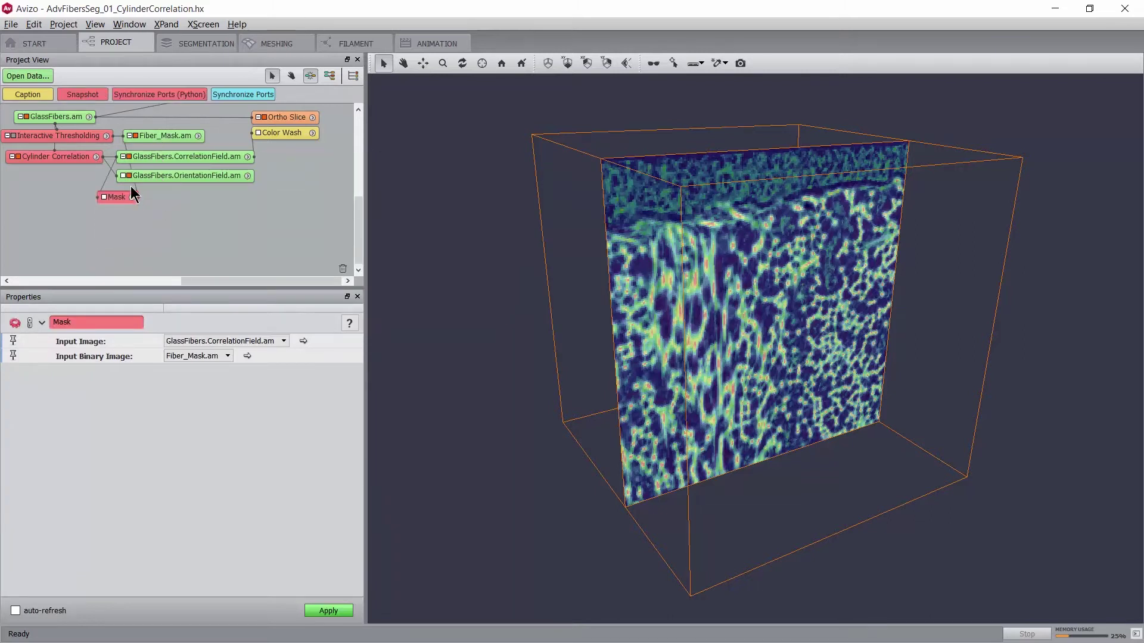
left_click_drag(122, 197, 46, 196)
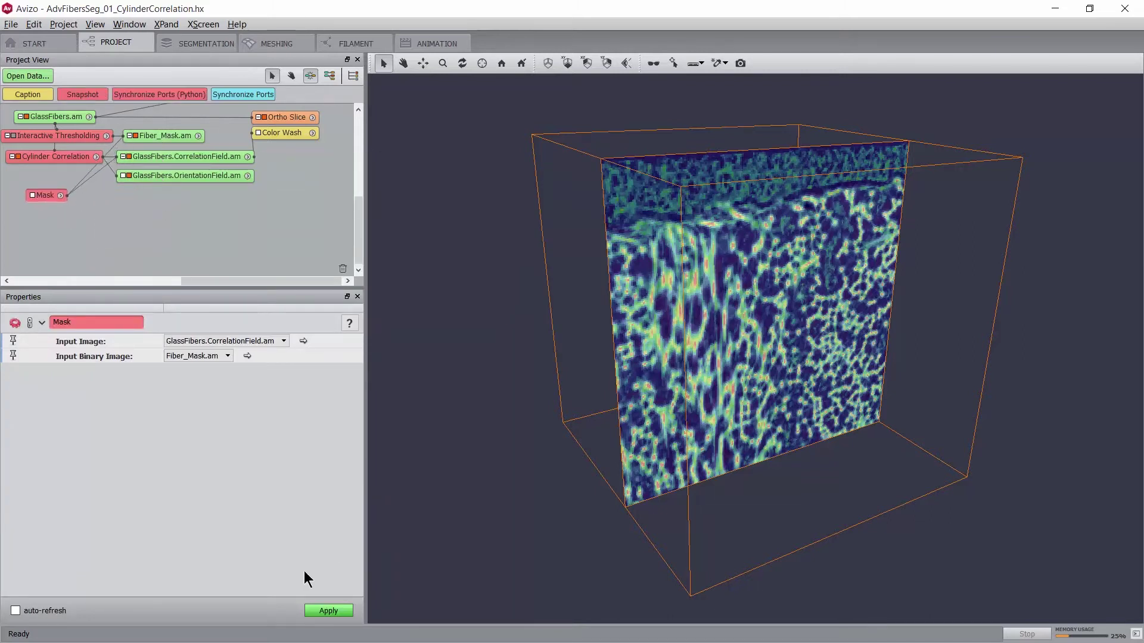
left_click(326, 611)
left_click_drag(112, 227, 157, 199)
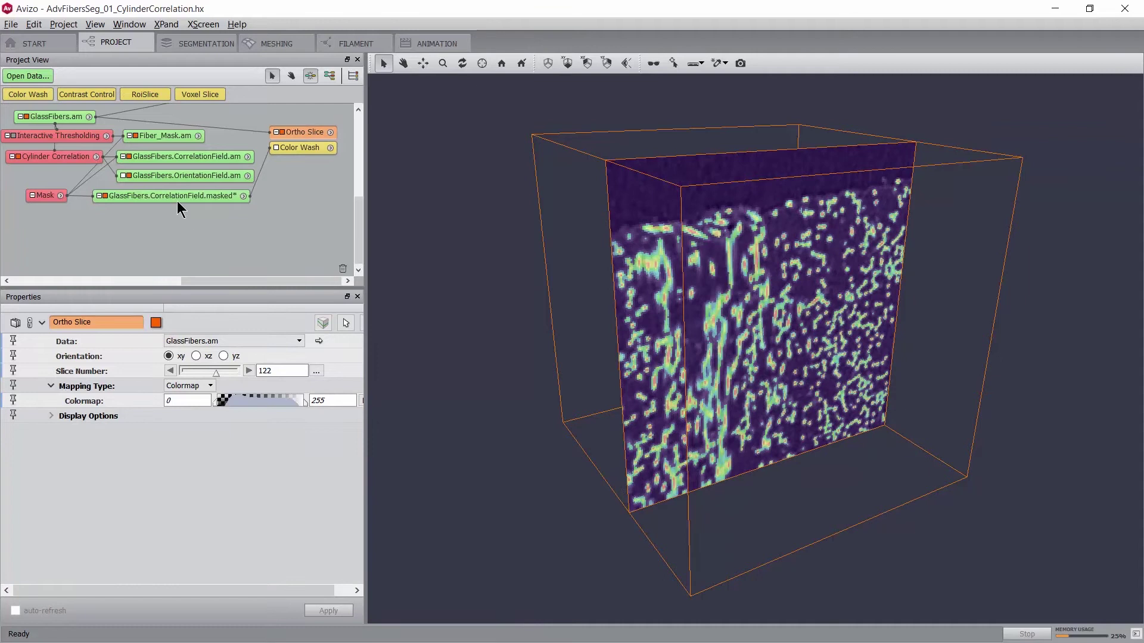
left_click(177, 217)
Load the AdvFibersSeg_02_MaskedCorr_CenterlineTracing.hx project, discarding unsaved data.
key("alt+Tab")
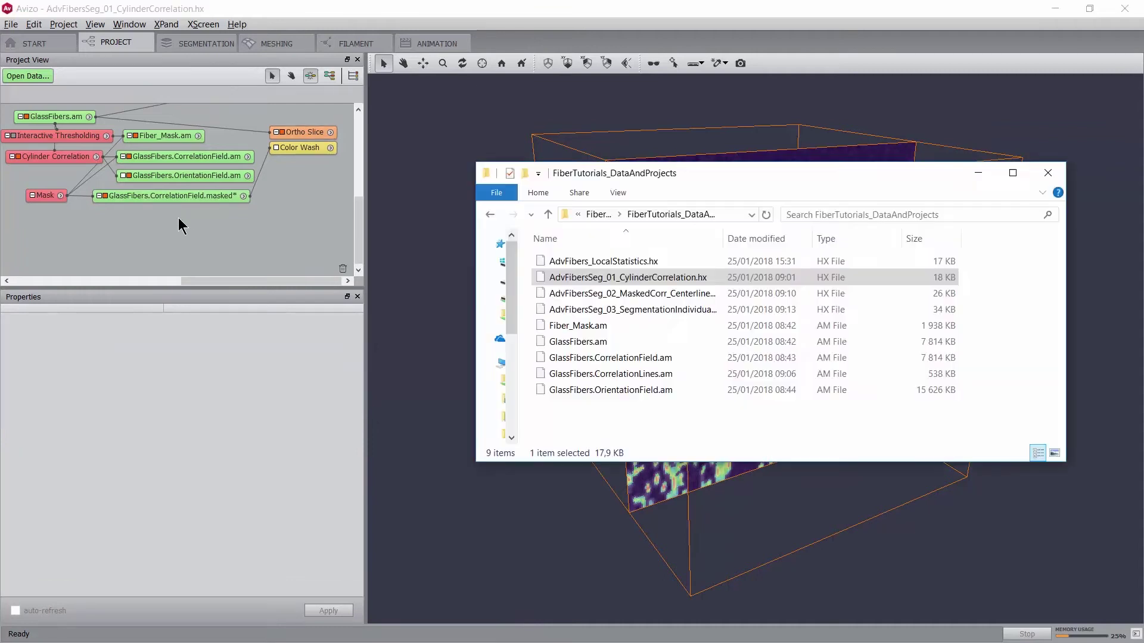
left_click(633, 295)
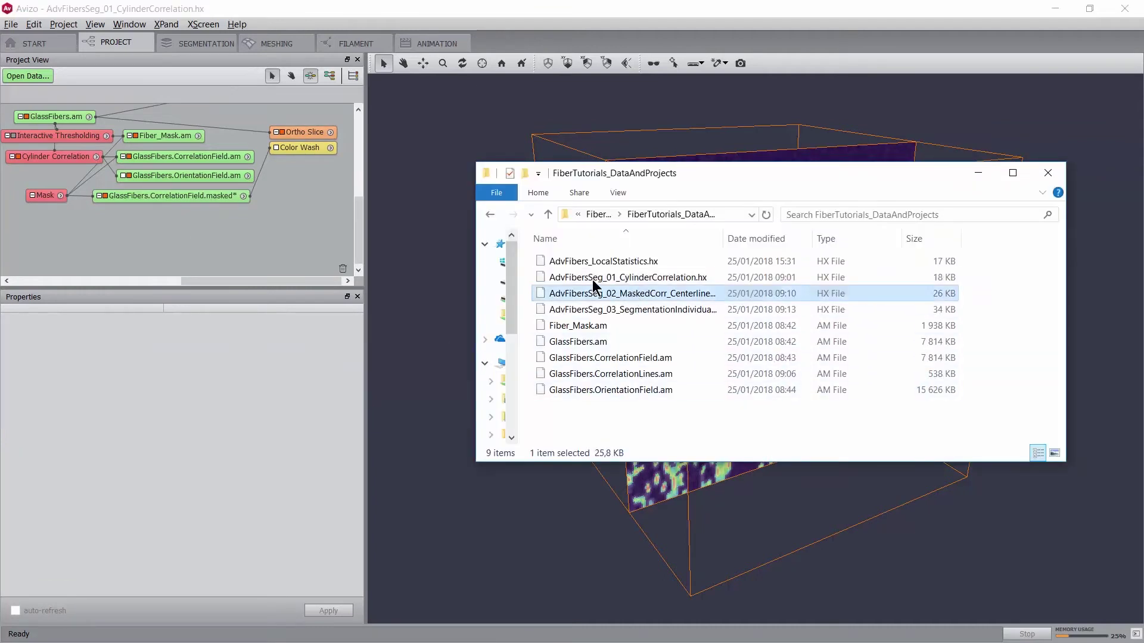
left_click_drag(593, 286, 182, 252)
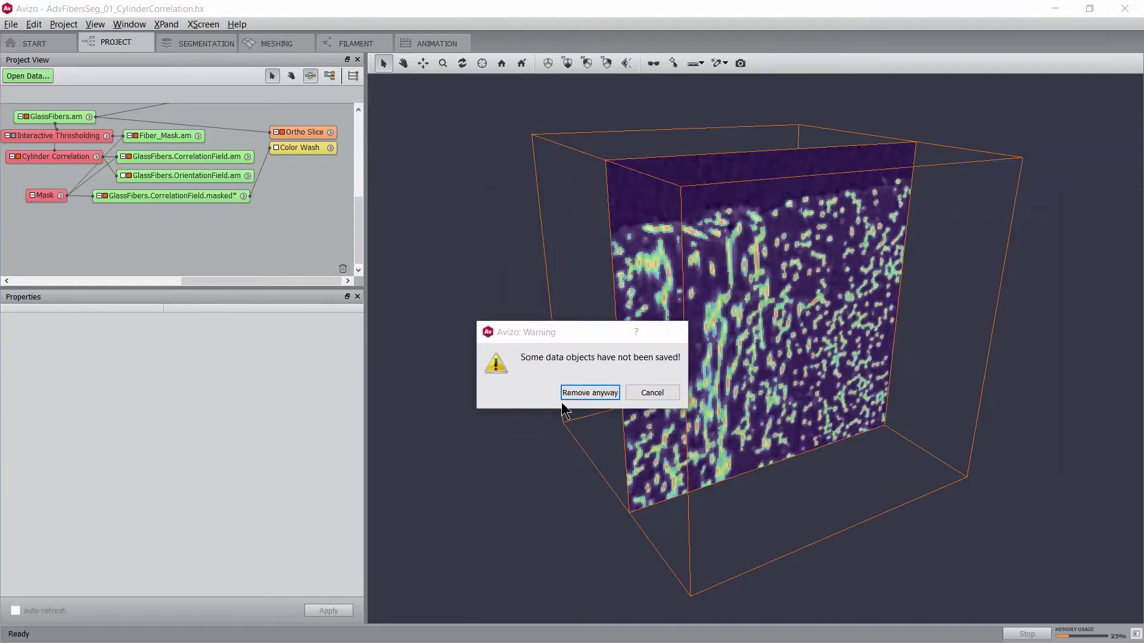
left_click(590, 392)
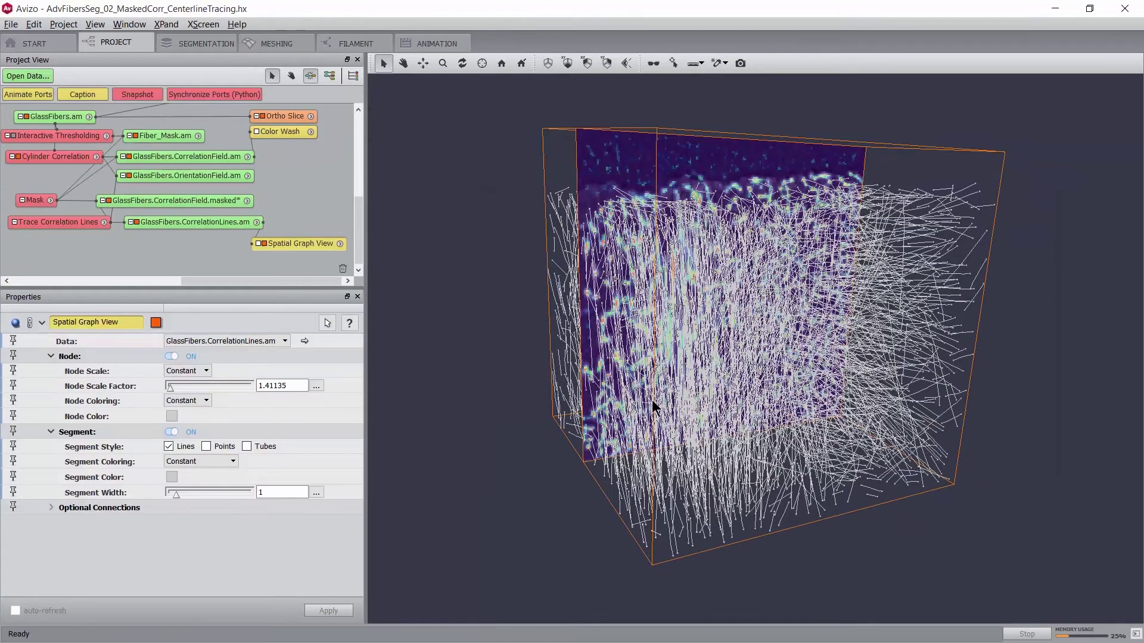
Toggle the traced centerlines off and on and orbit the volume to inspect them.
left_click(262, 243)
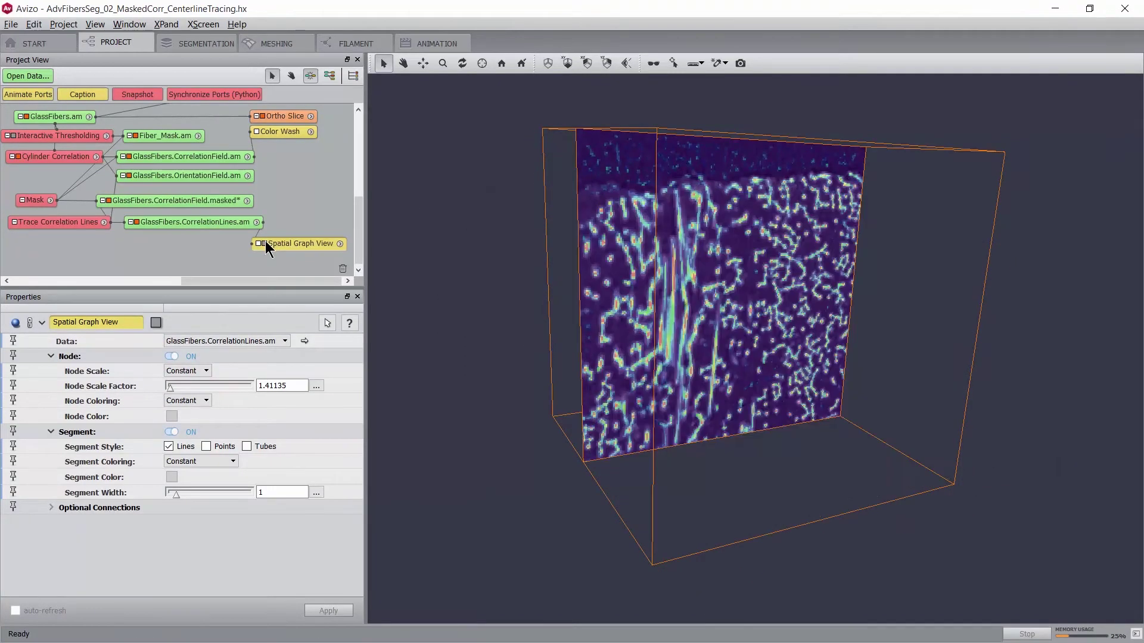
left_click(262, 243)
left_click(403, 63)
mouse_move(548, 172)
left_mouse_down()
mouse_move(608, 203)
mouse_move(558, 175)
left_mouse_up()
left_click_drag(710, 310, 626, 274)
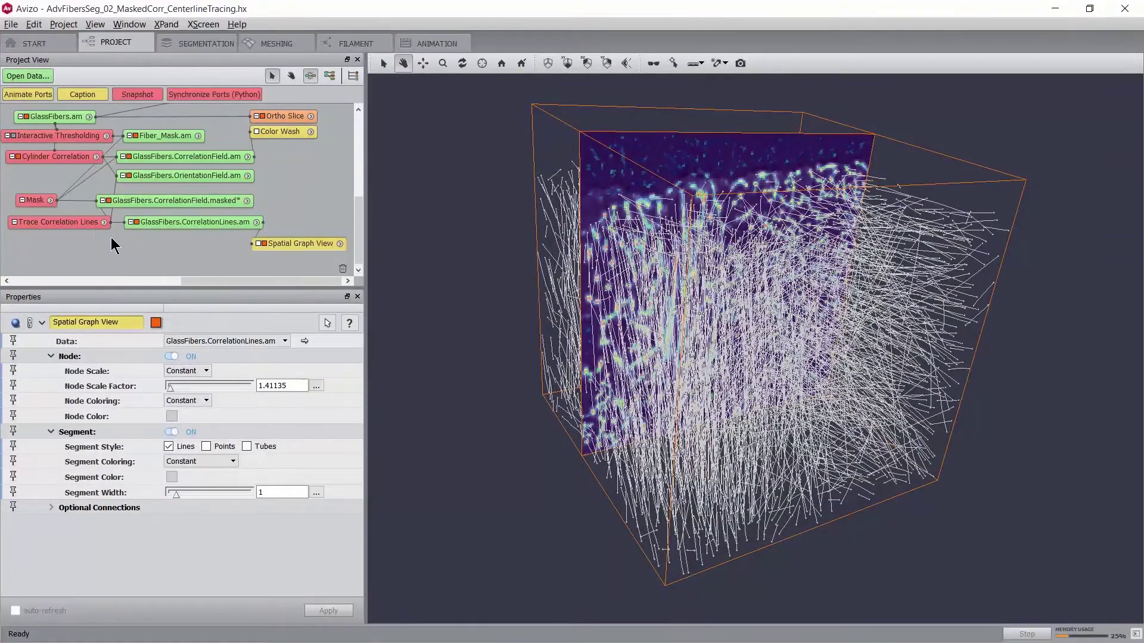
Review the tracing parameters (seed 128, continuation 75, cone length 40) and hide the centerlines.
left_click(68, 221)
left_click(50, 371)
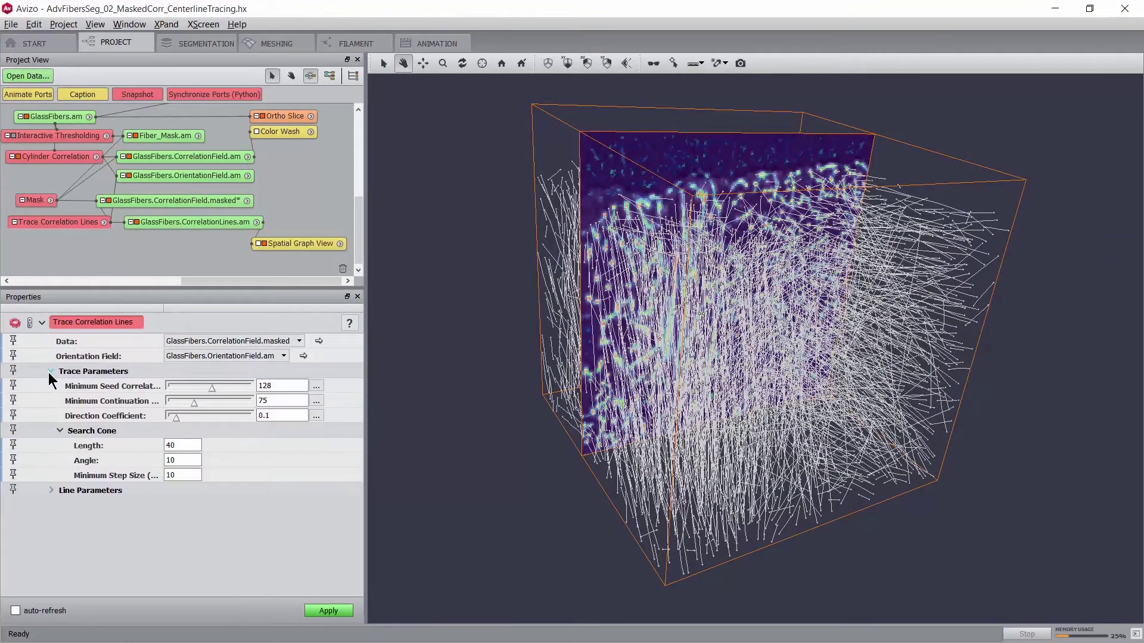
left_click(51, 491)
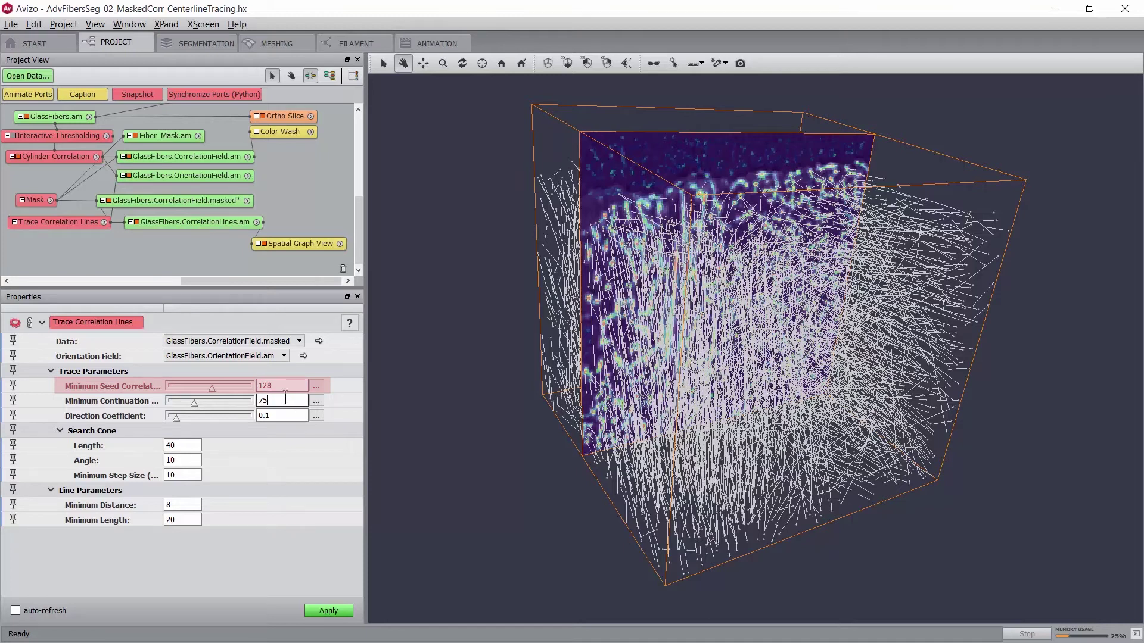
left_click(263, 243)
Try Color Wash ranges such as minimum 120, then reset the colormap to the 18–189 data range.
left_click(277, 132)
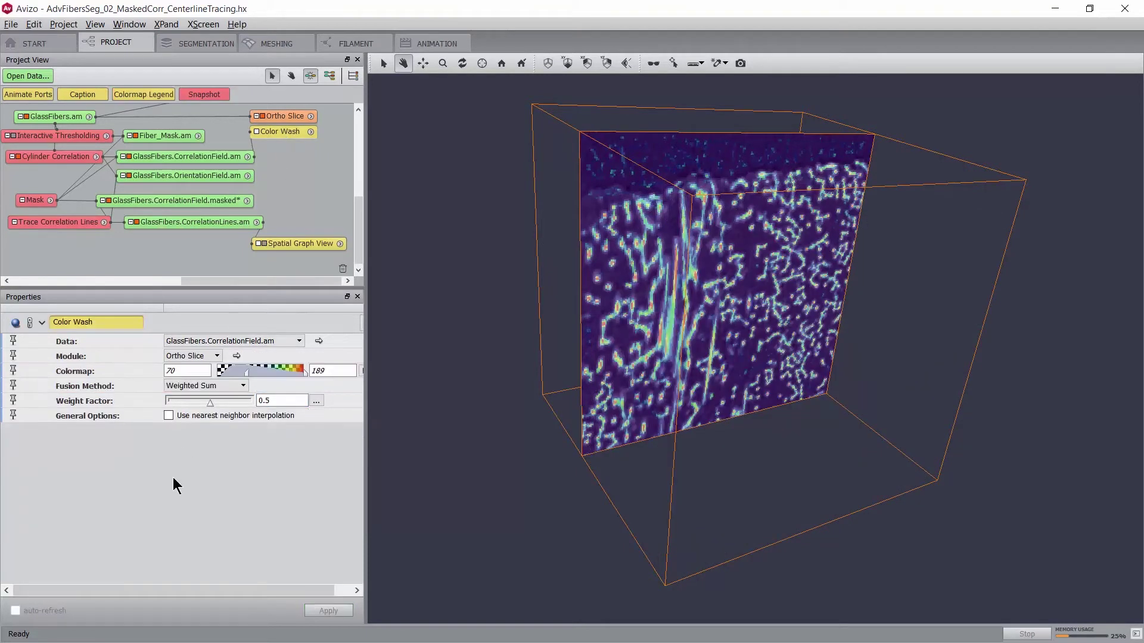
left_click_drag(247, 372, 284, 377)
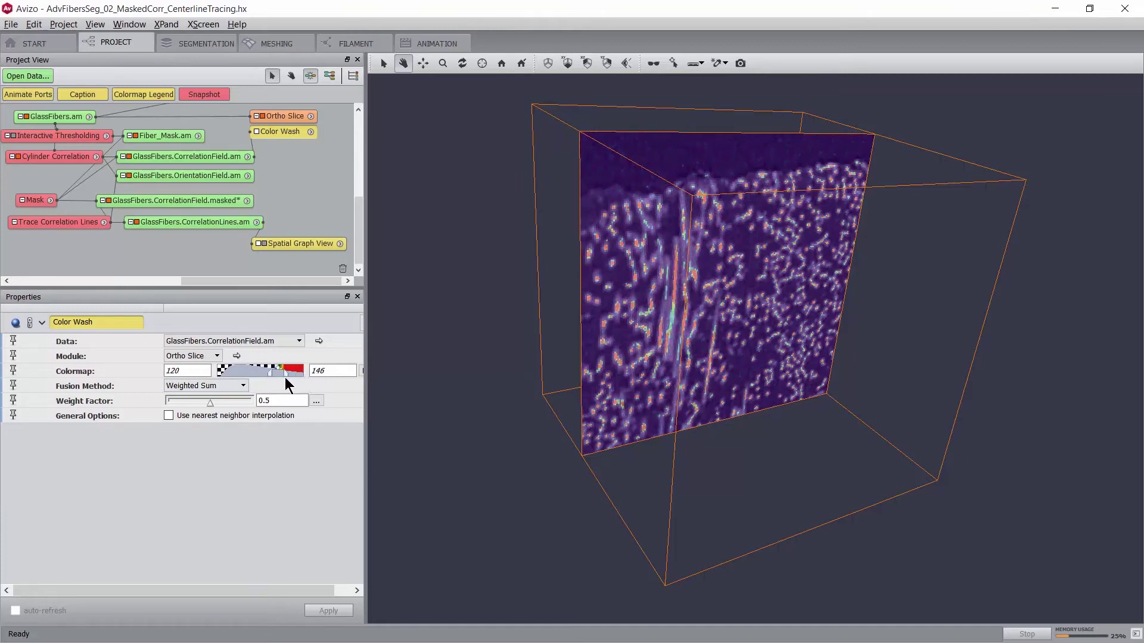
mouse_move(274, 367)
left_mouse_down()
mouse_move(257, 368)
mouse_move(294, 370)
left_mouse_up()
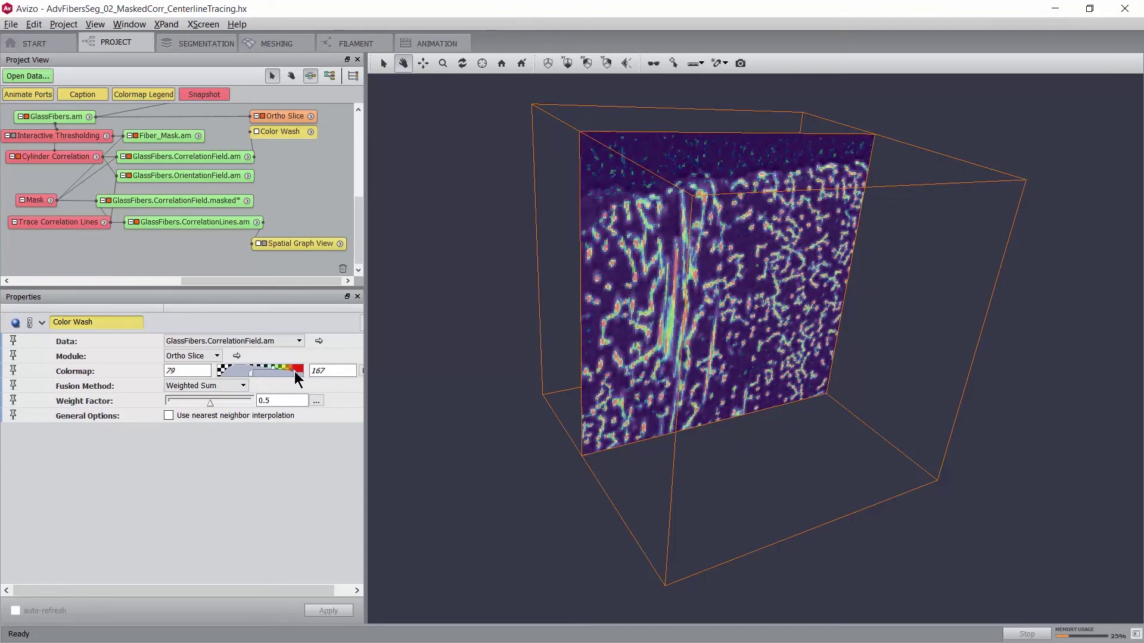
left_click(362, 371)
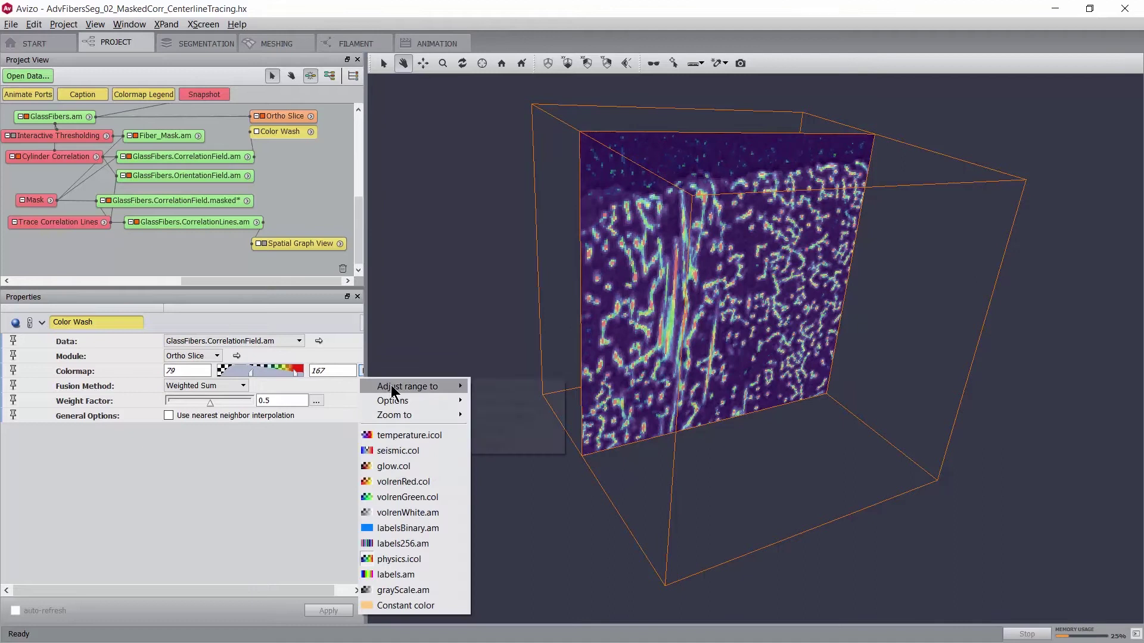
mouse_move(411, 386)
left_click(497, 399)
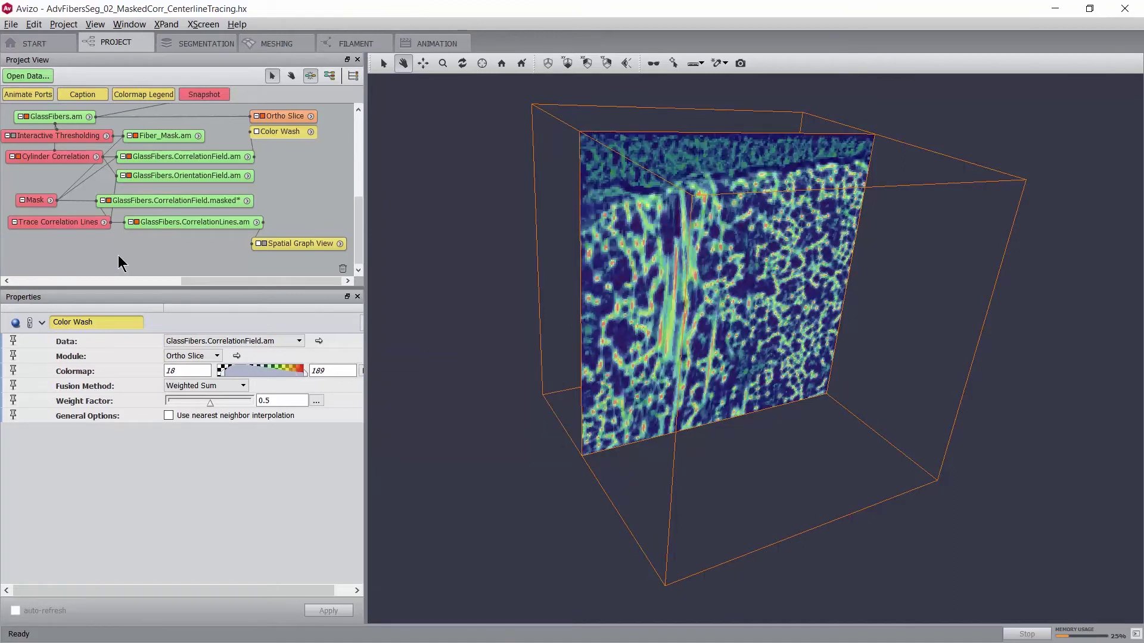
left_click(74, 224)
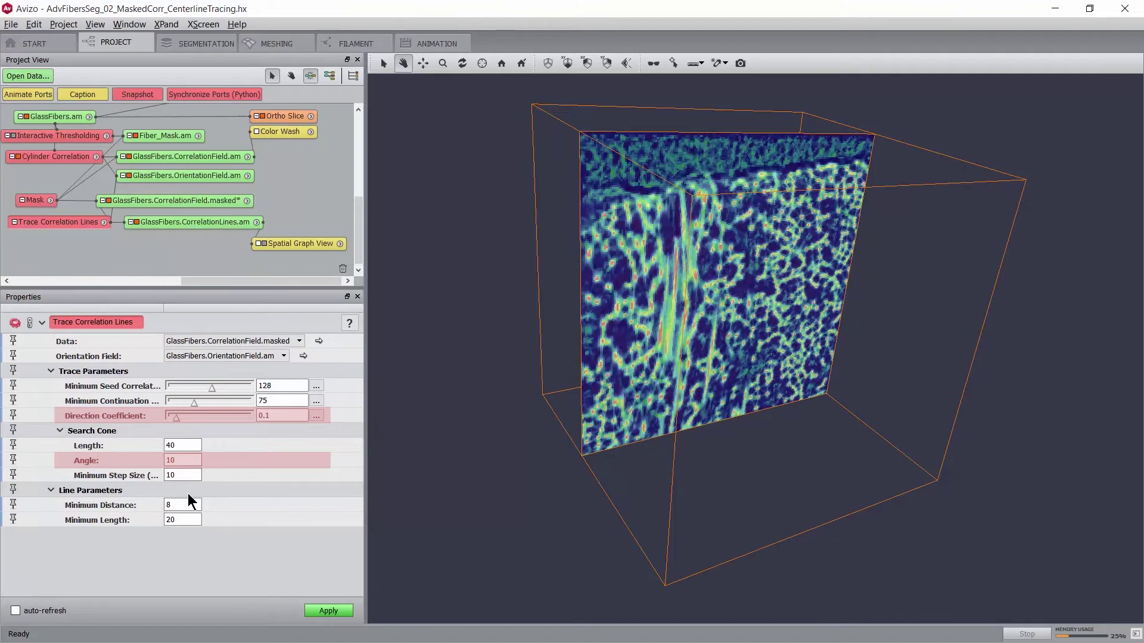
Raise the Color Wash weight factor from 0.5 to 1 so only the greyscale CT slice shows.
scroll(700, 328, "up", 5)
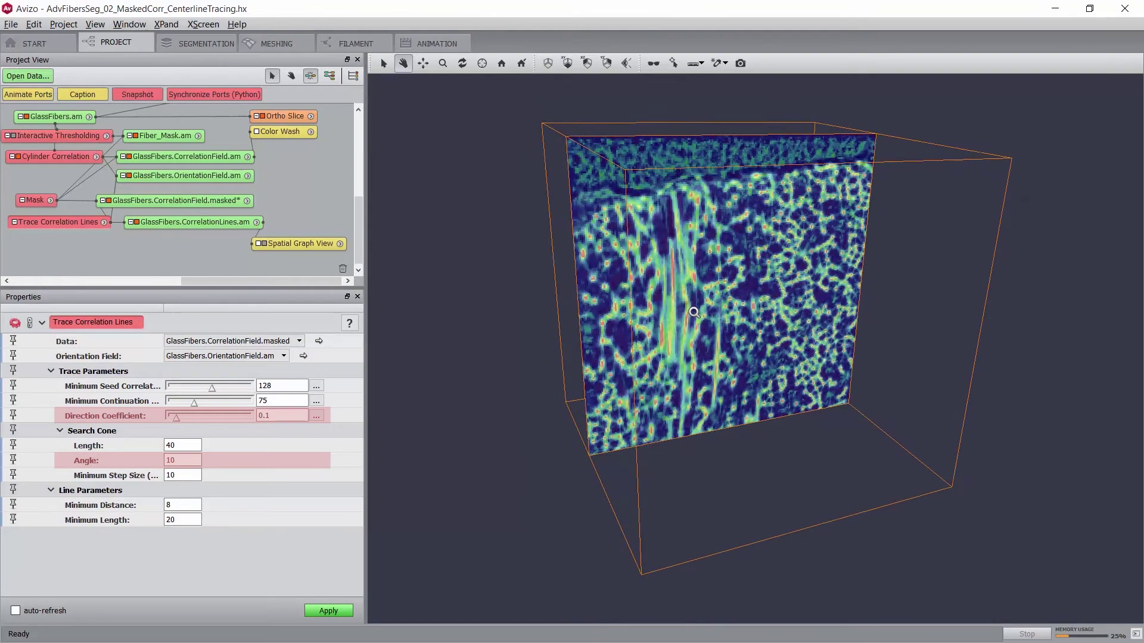
left_click(288, 132)
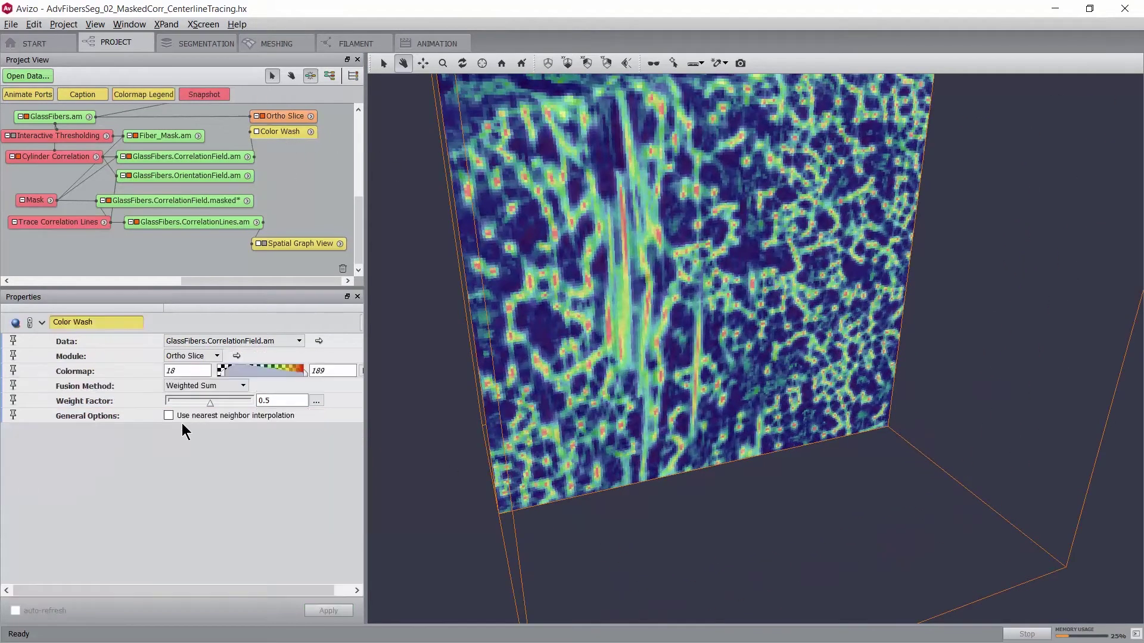
left_click_drag(210, 407, 270, 399)
left_click_drag(679, 343, 671, 369)
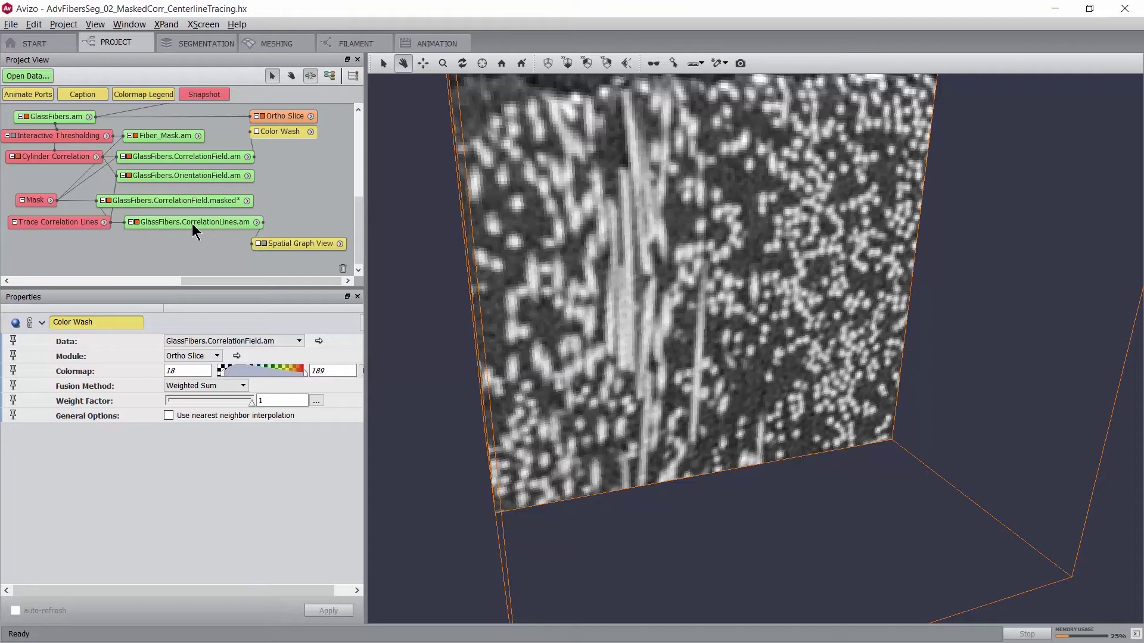
Attach Convert Geometry To Label to CorrelationLines.am, use GlassFibers.am as reference, and apply.
left_click(192, 224)
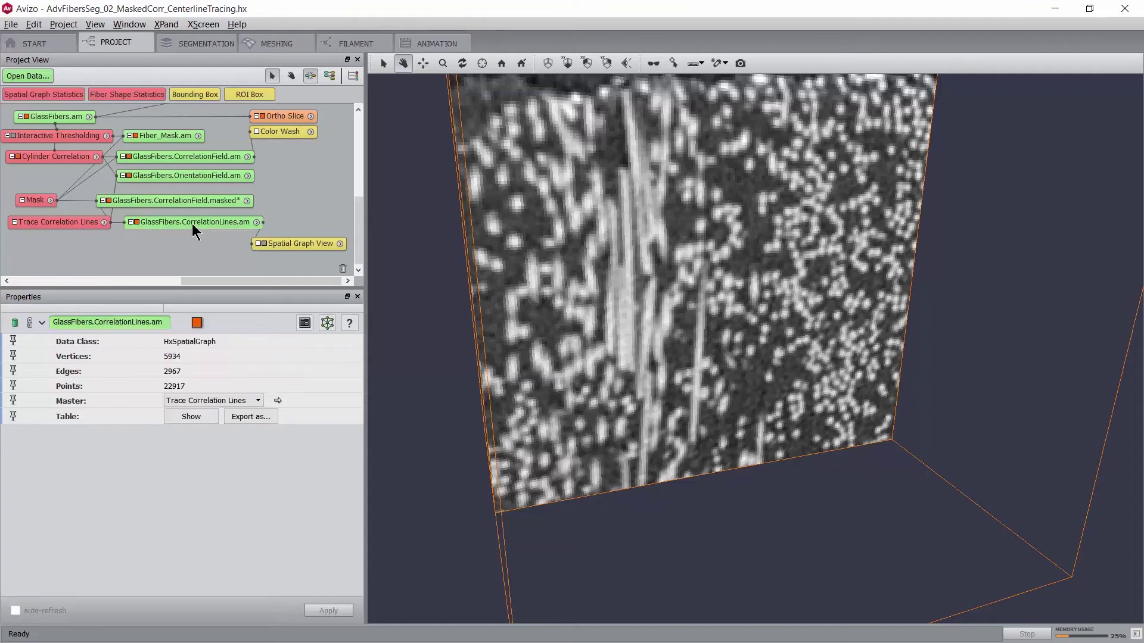
right_click(192, 225)
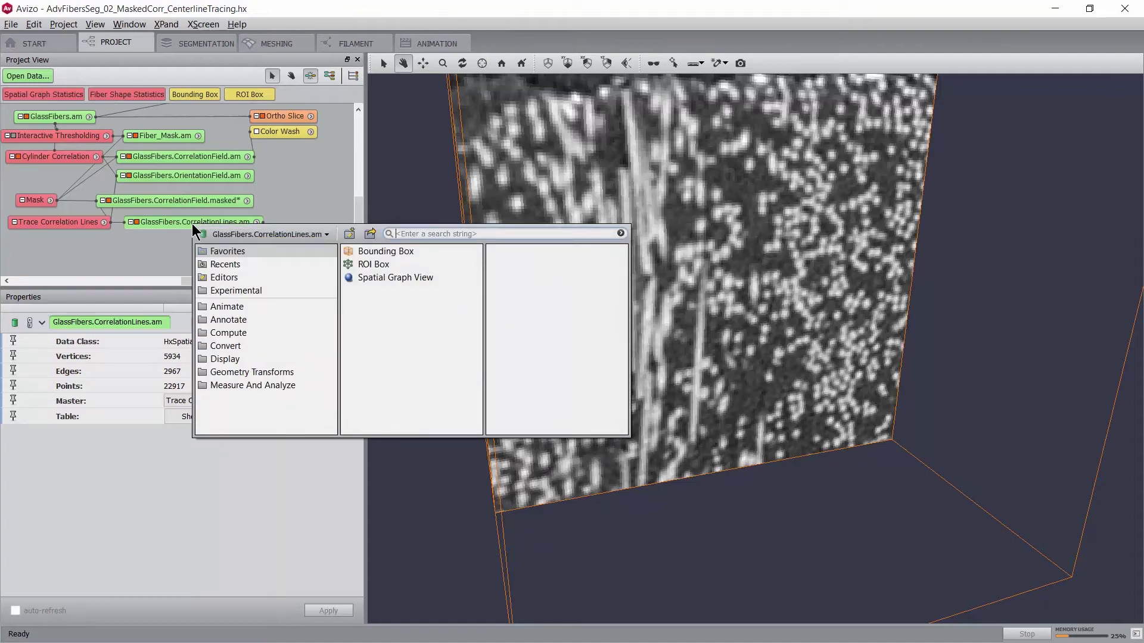
type("convert")
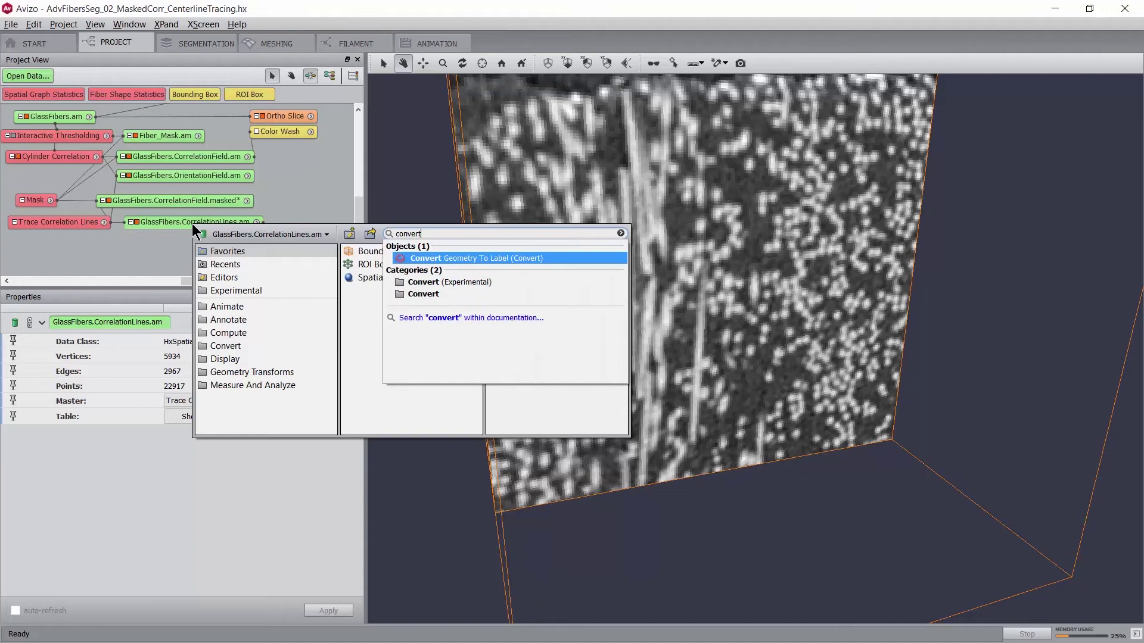
left_click(453, 257)
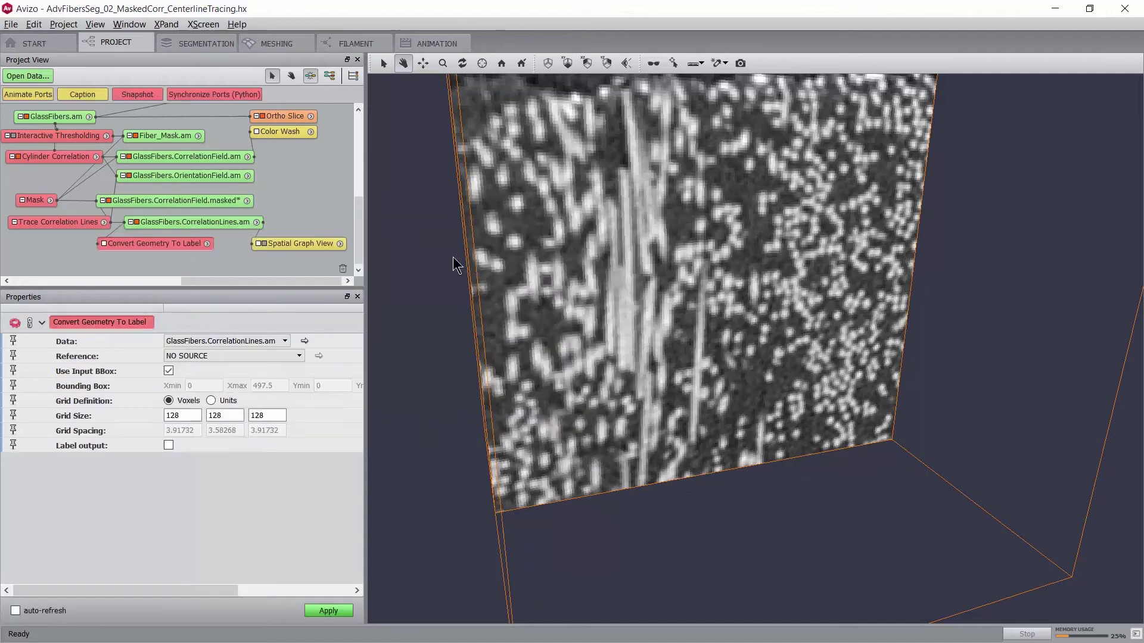
left_click_drag(160, 247, 86, 256)
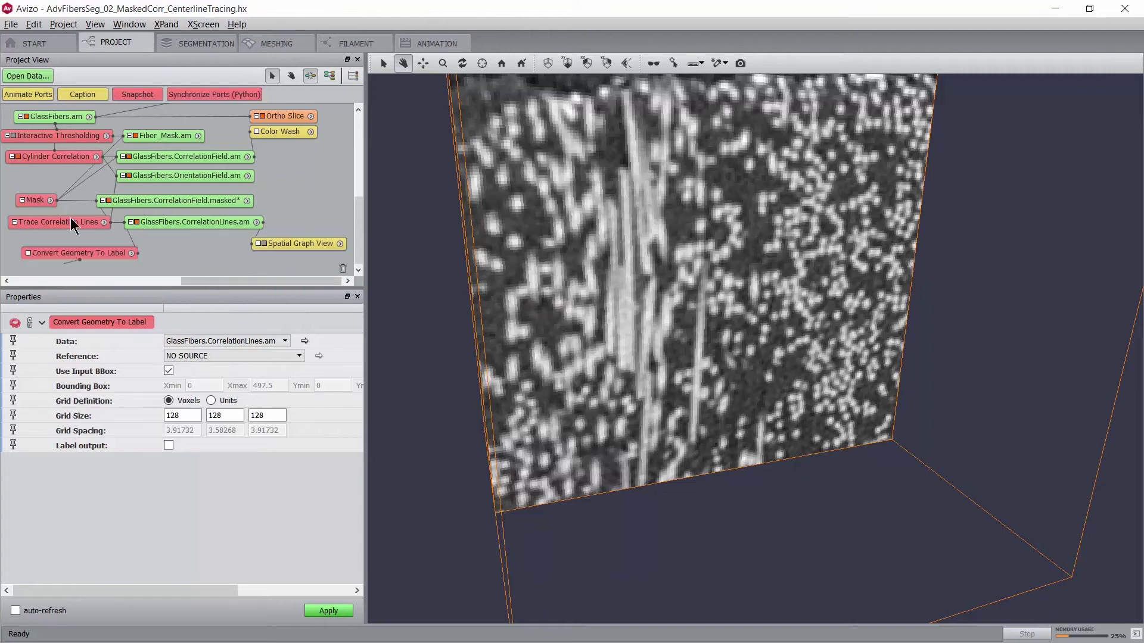
left_click(64, 120)
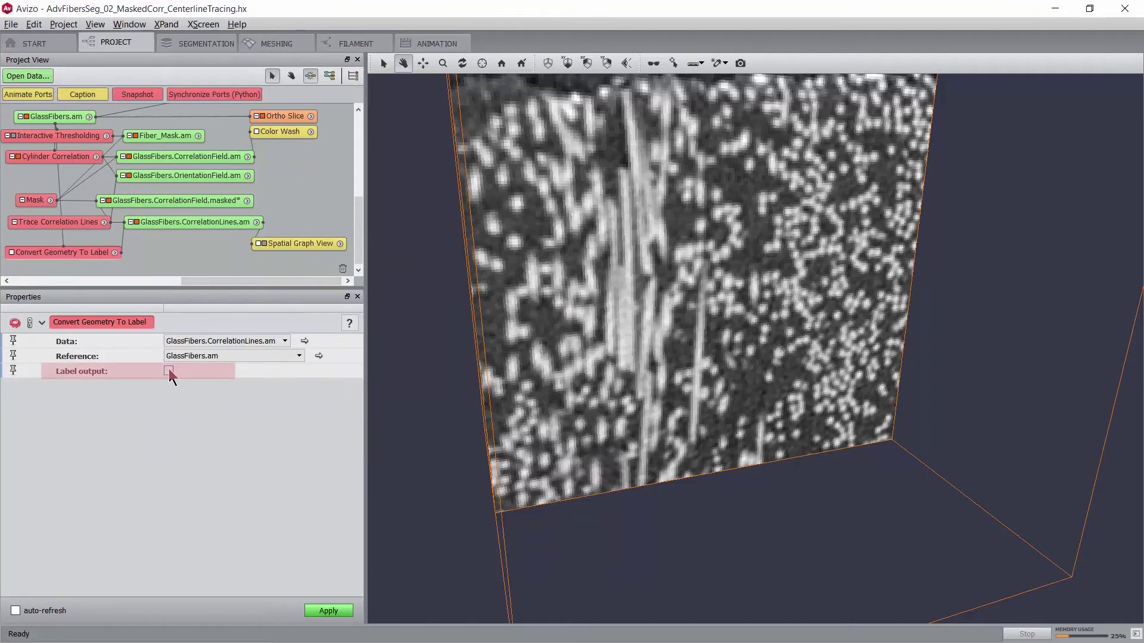
left_click(330, 612)
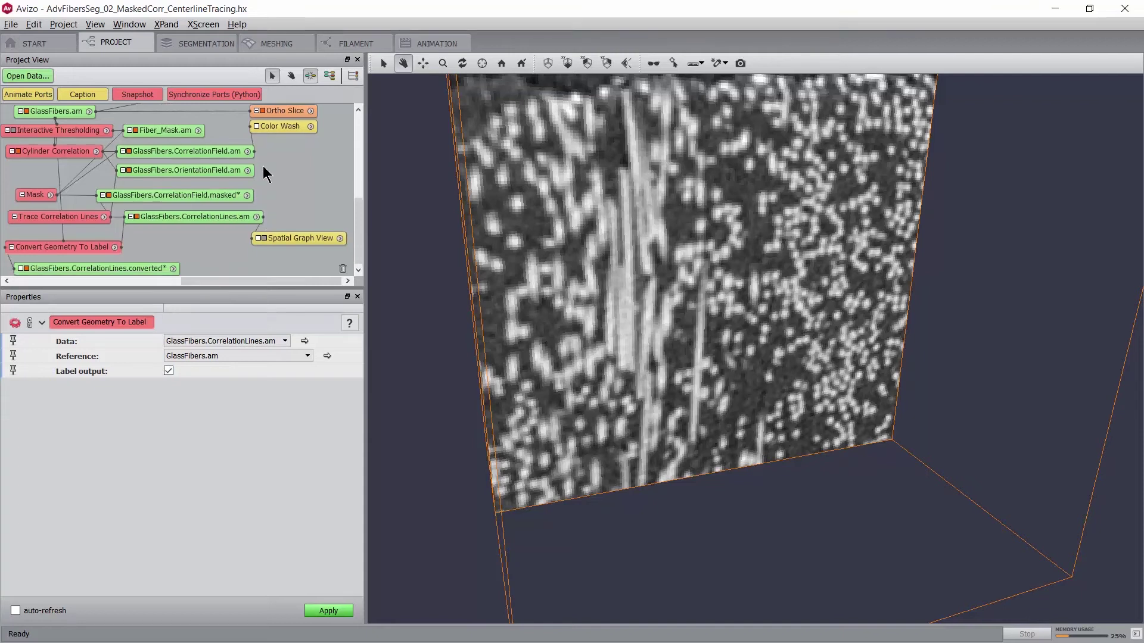
Set the Color Wash weight to about 0.48 and feed it the CorrelationLines.converted labels.
left_click(271, 127)
left_click_drag(253, 403, 208, 403)
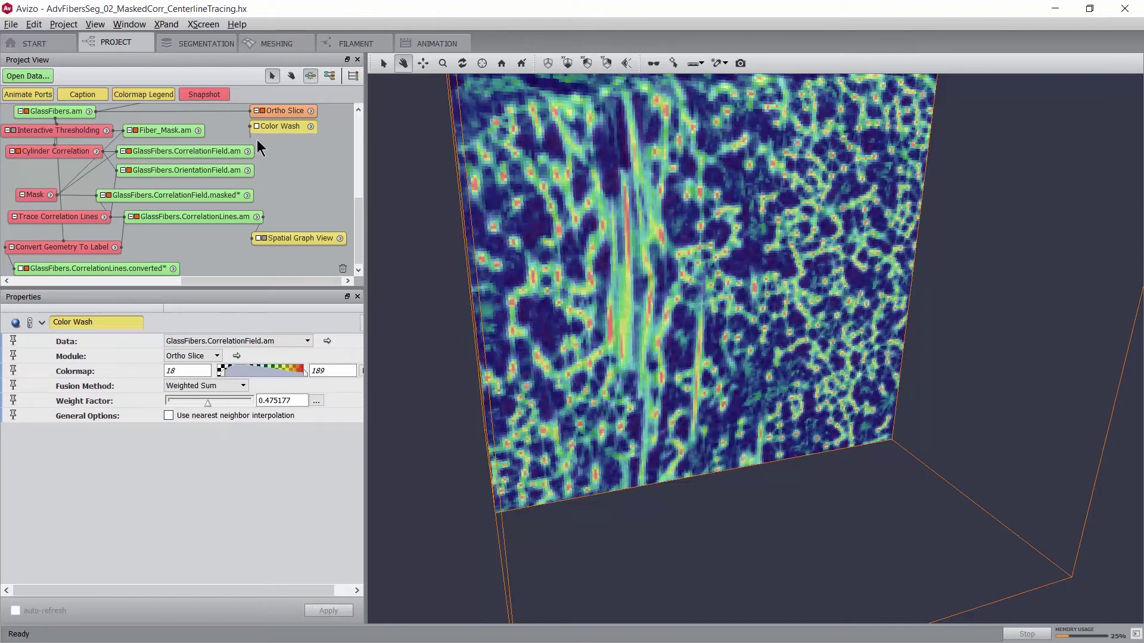
left_click_drag(256, 139, 143, 264)
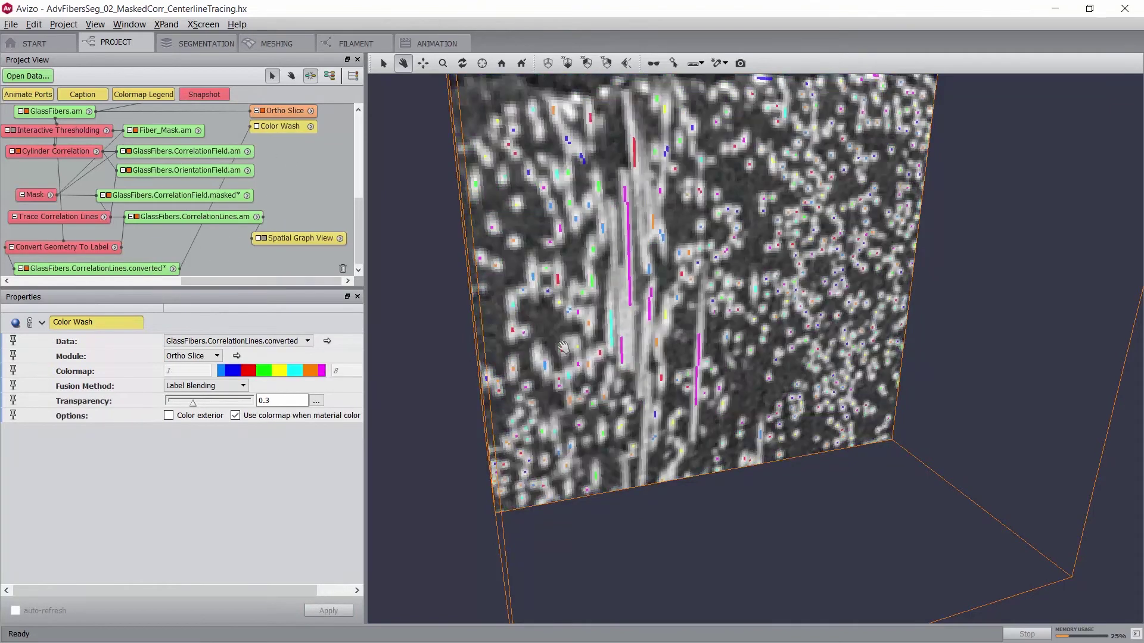
scroll(732, 319, "down", 3)
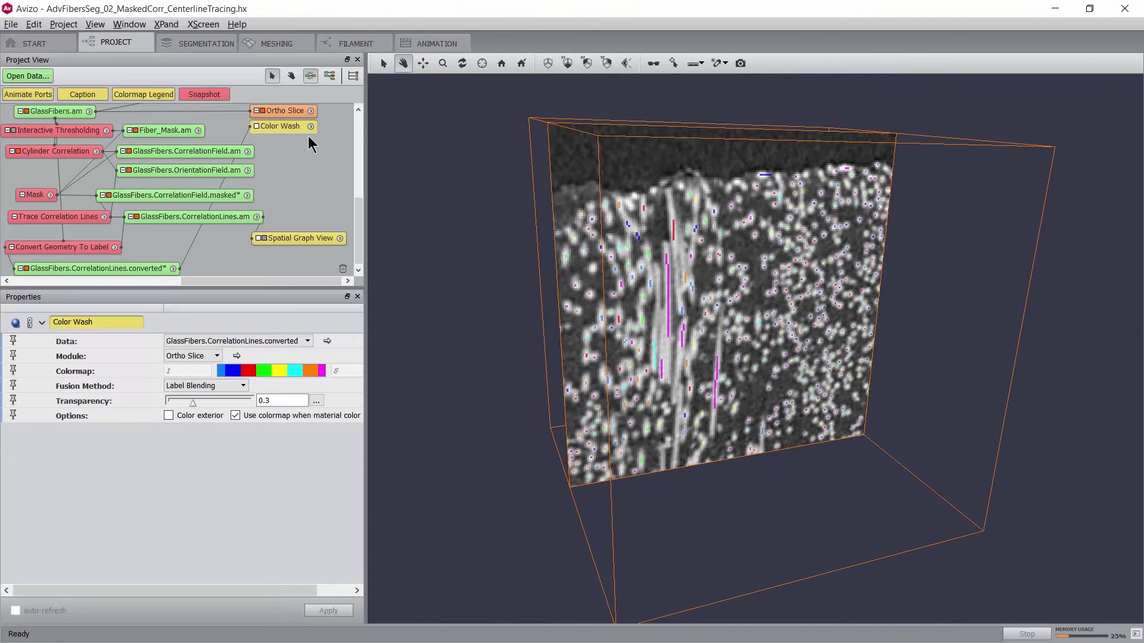
left_click(144, 266)
left_click(272, 127)
Colour the label overlay with the labels256.am colormap.
left_click_drag(368, 418, 395, 415)
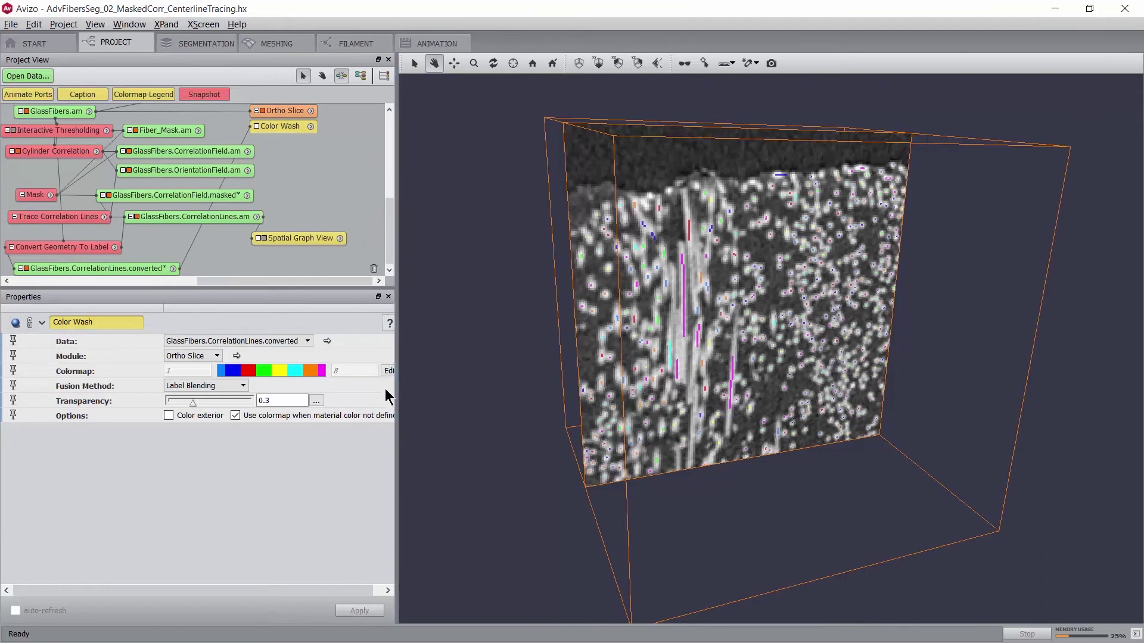
left_click(387, 371)
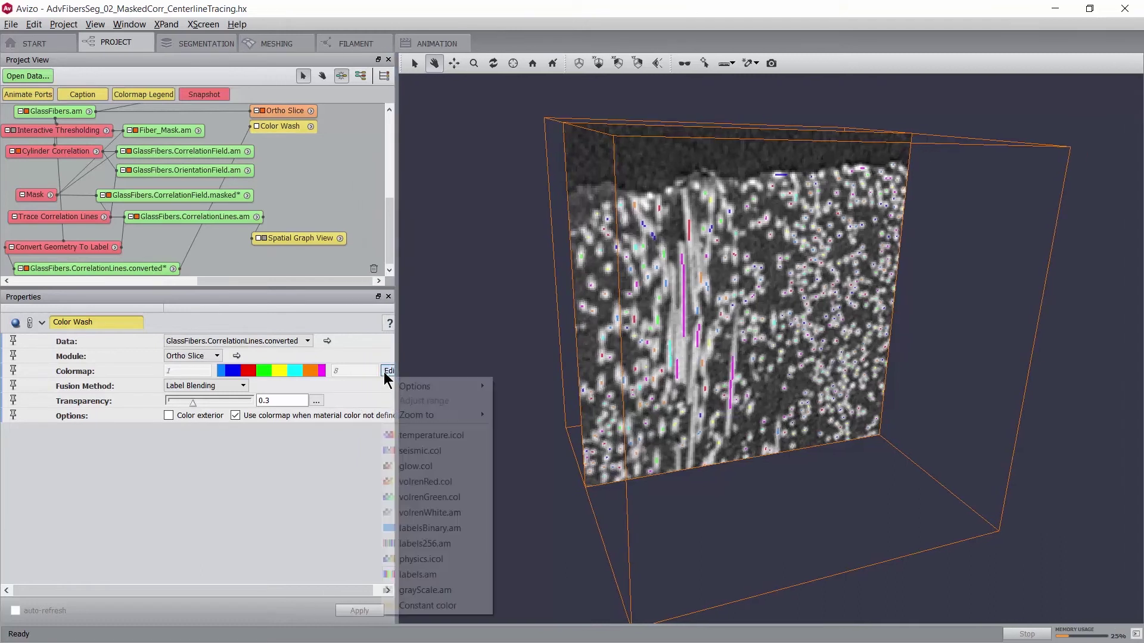
left_click(442, 544)
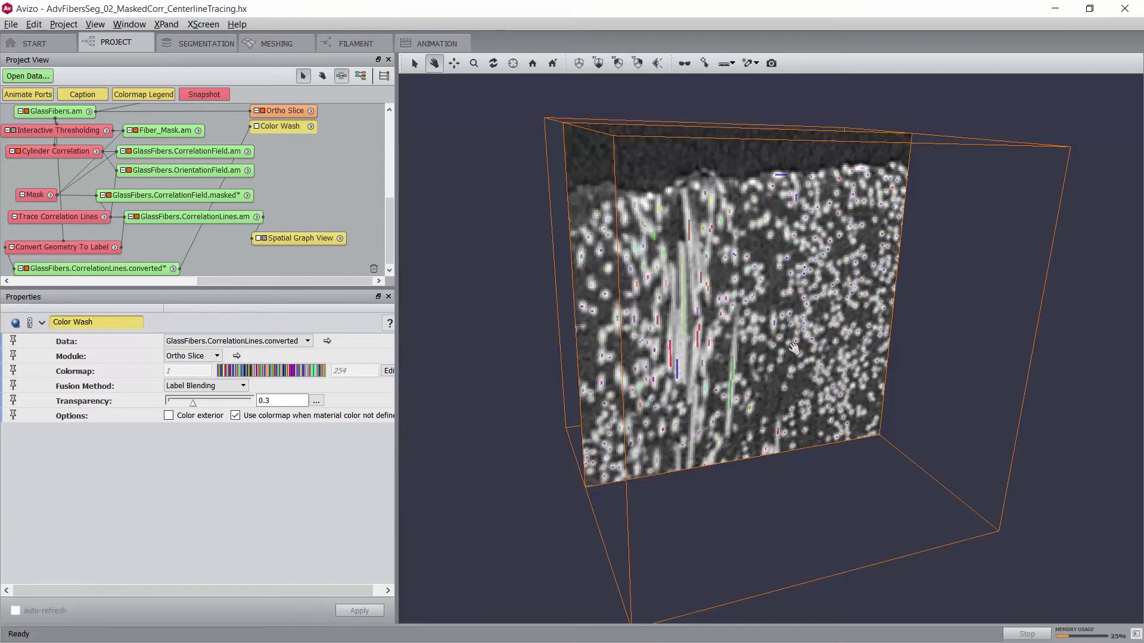
left_click_drag(795, 351, 697, 283)
key("Escape")
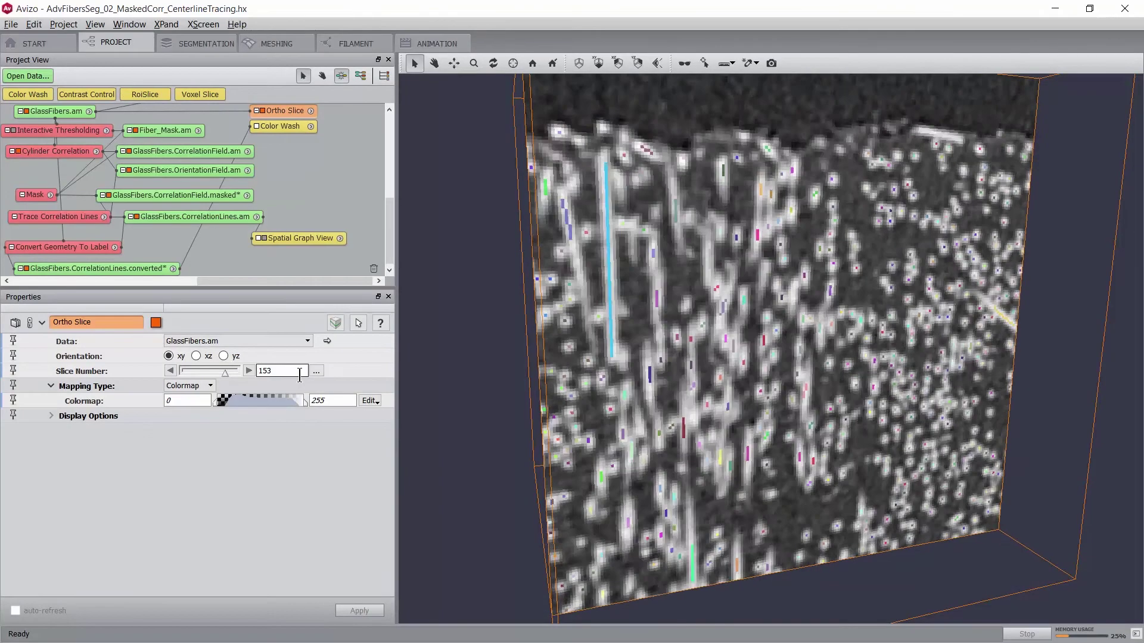
Rearrange the converted labels and spatial graph view nodes in the project graph.
scroll(300, 372, "down", 20)
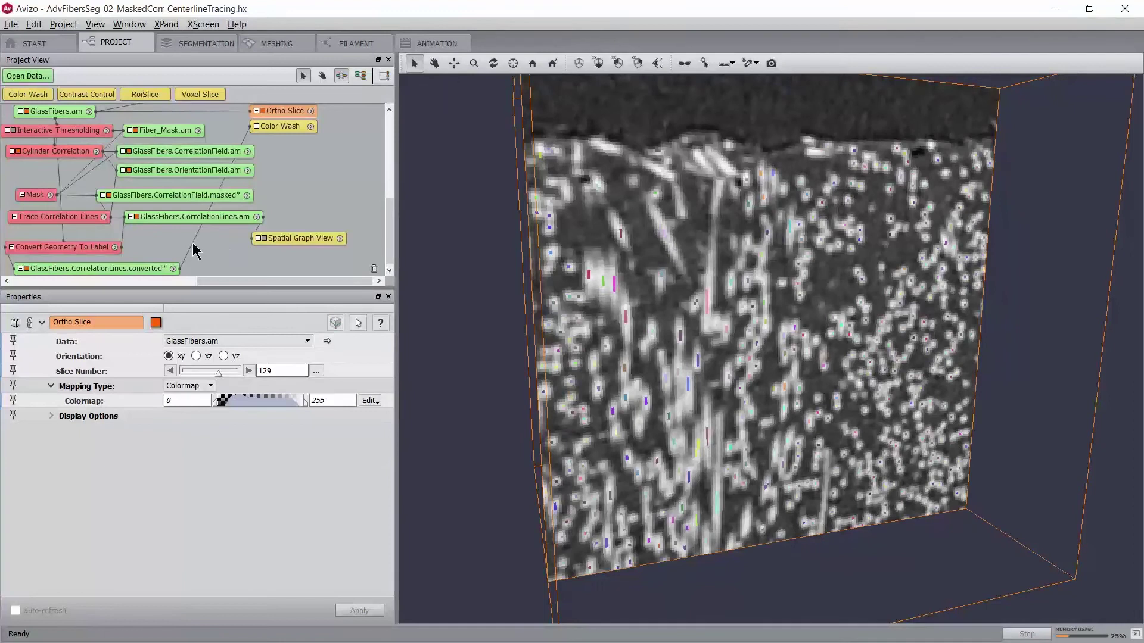
left_click_drag(99, 268, 242, 248)
left_click(320, 234)
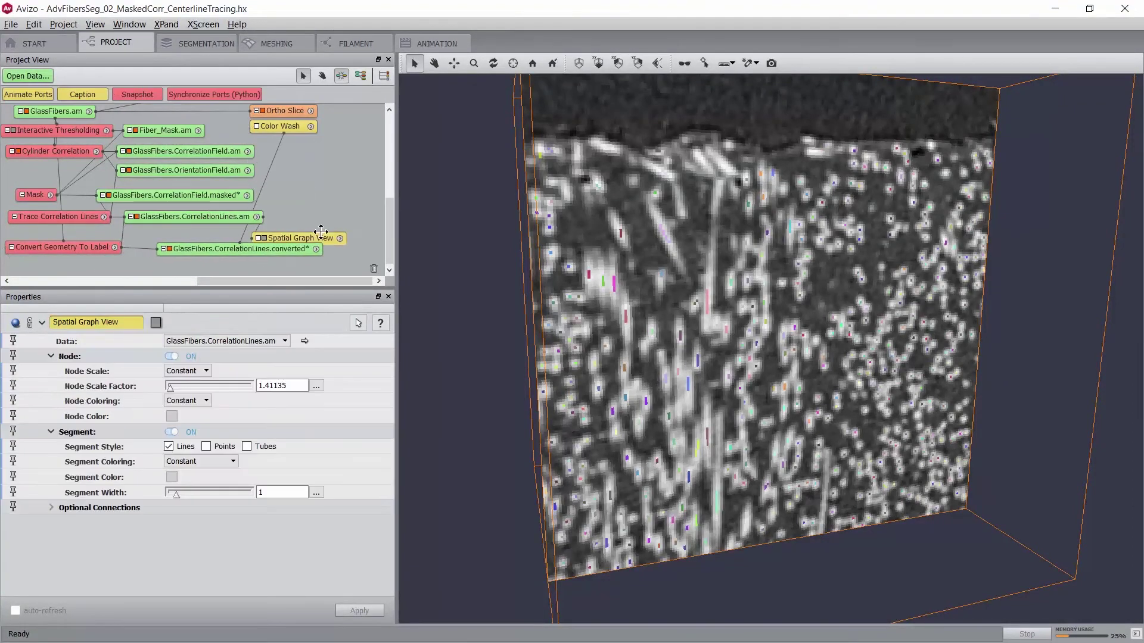
left_click_drag(320, 232, 346, 212)
left_click_drag(251, 248, 232, 249)
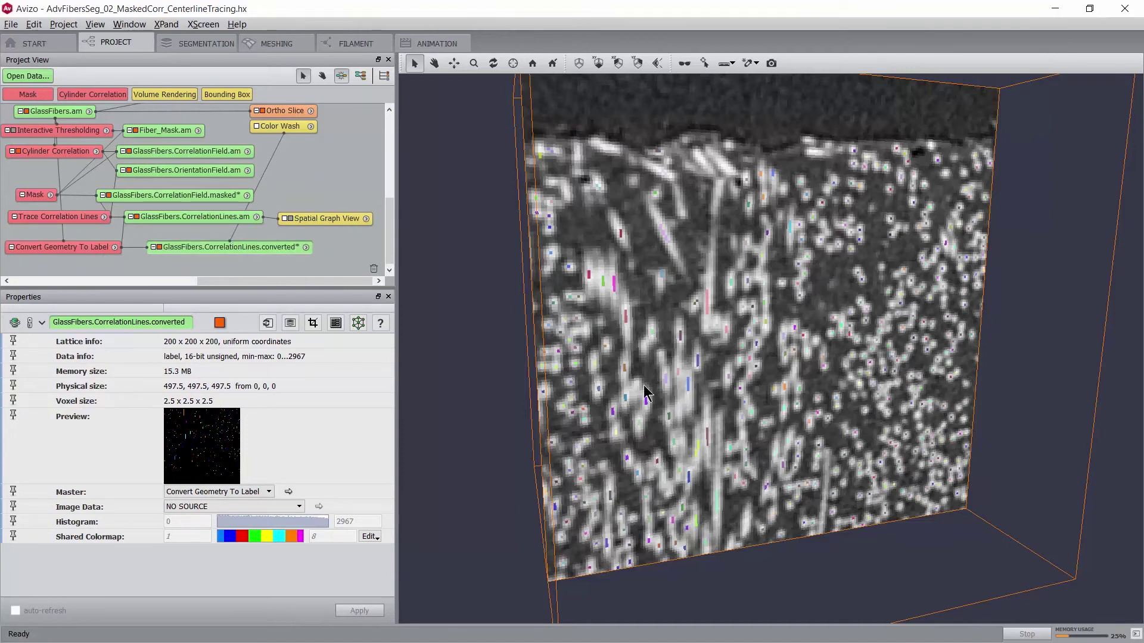
Add a Marker Based Watershed Inside Mask module to the converted labels.
right_click(234, 244)
type("marke")
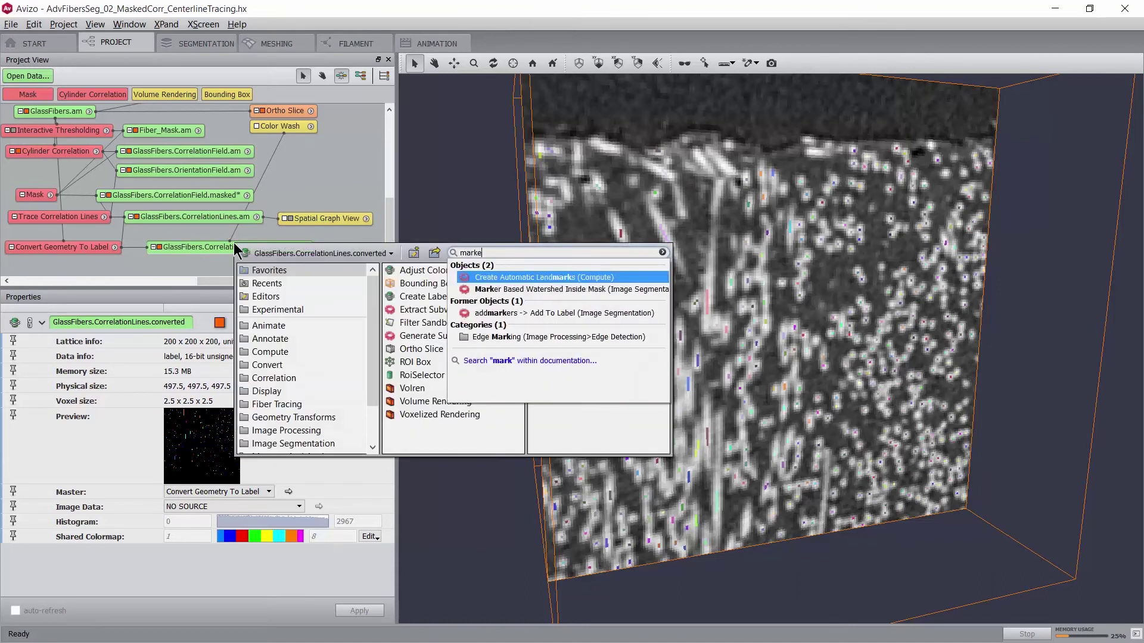
type("r")
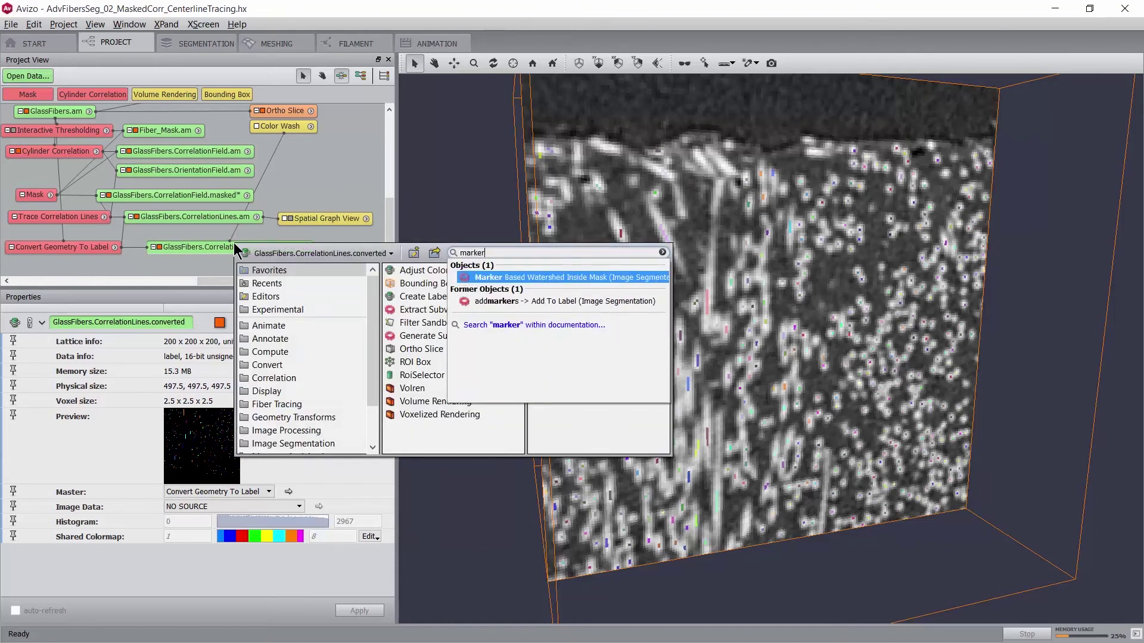
left_click(558, 279)
left_click_drag(144, 268, 47, 260)
Connect the watershed's Markers to the converted correlation lines and Data to GlassFibers.am.
left_click(11, 261)
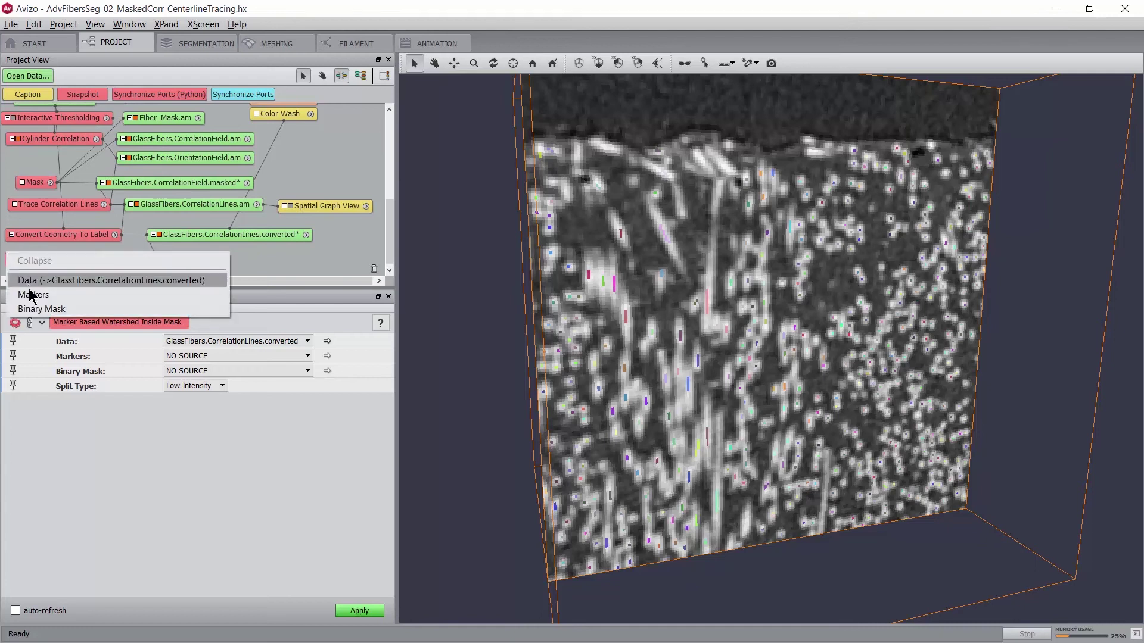
left_click(33, 295)
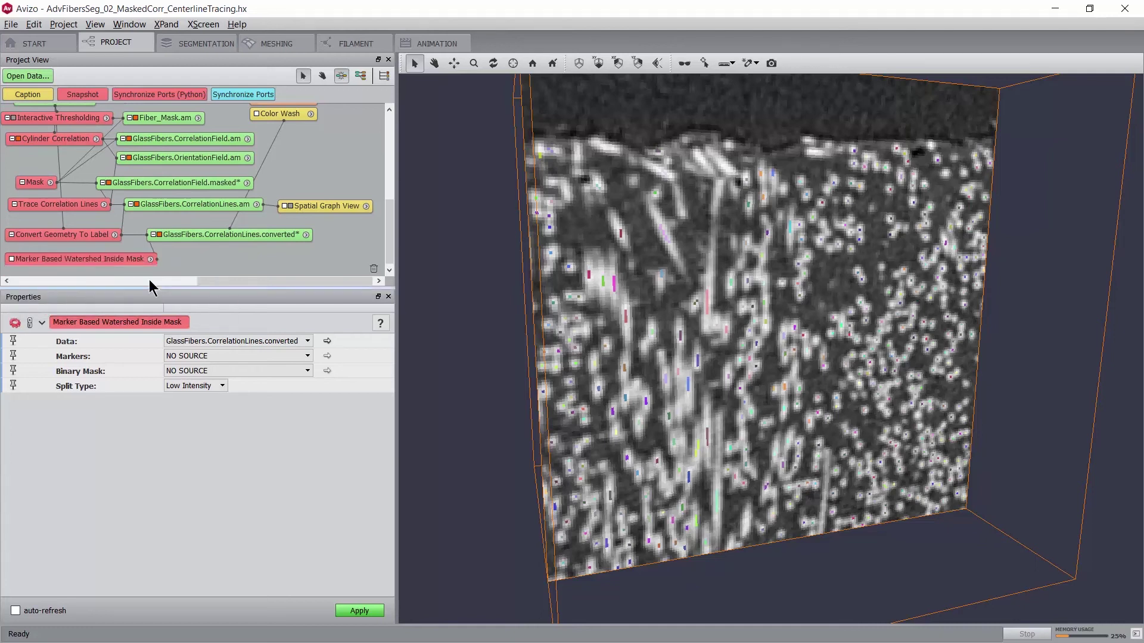
left_click(208, 236)
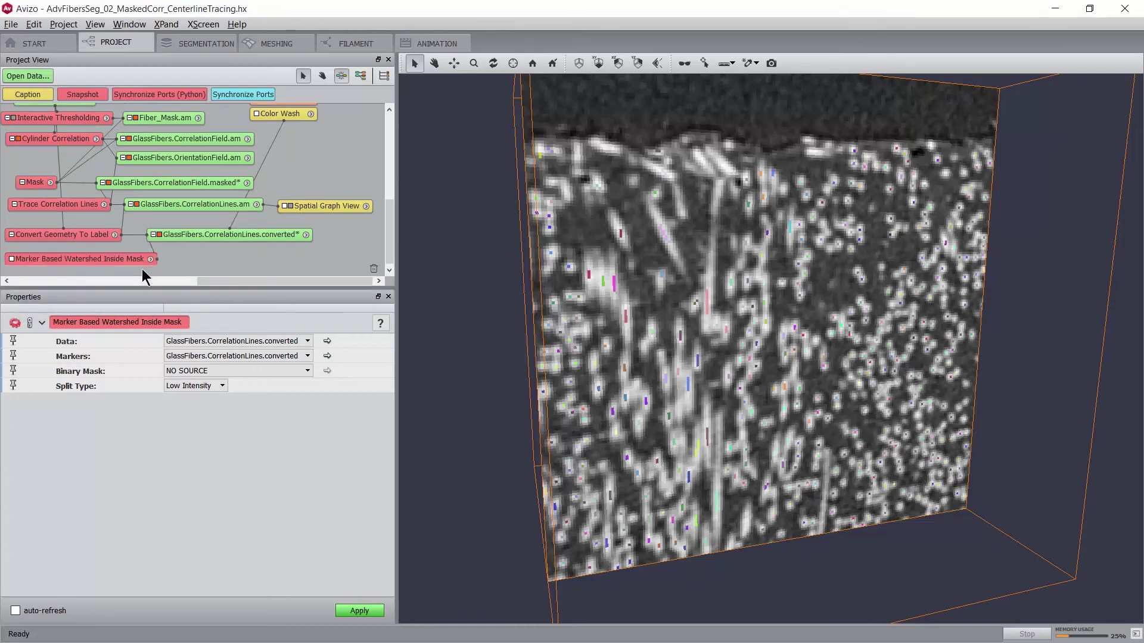
left_click(190, 341)
left_click(201, 362)
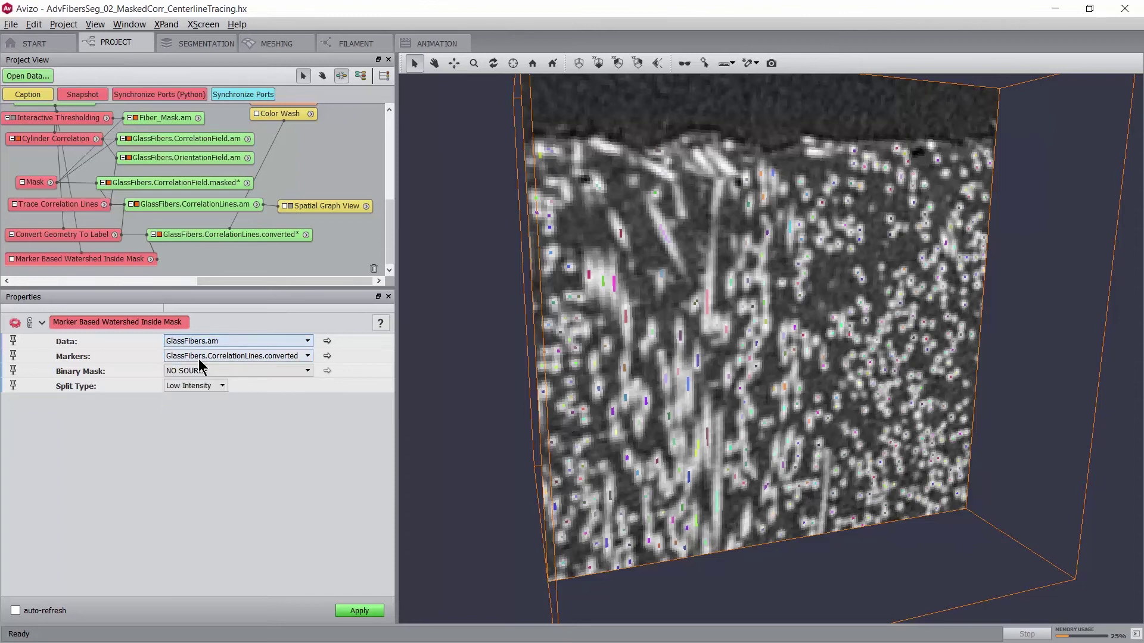
left_click(12, 259)
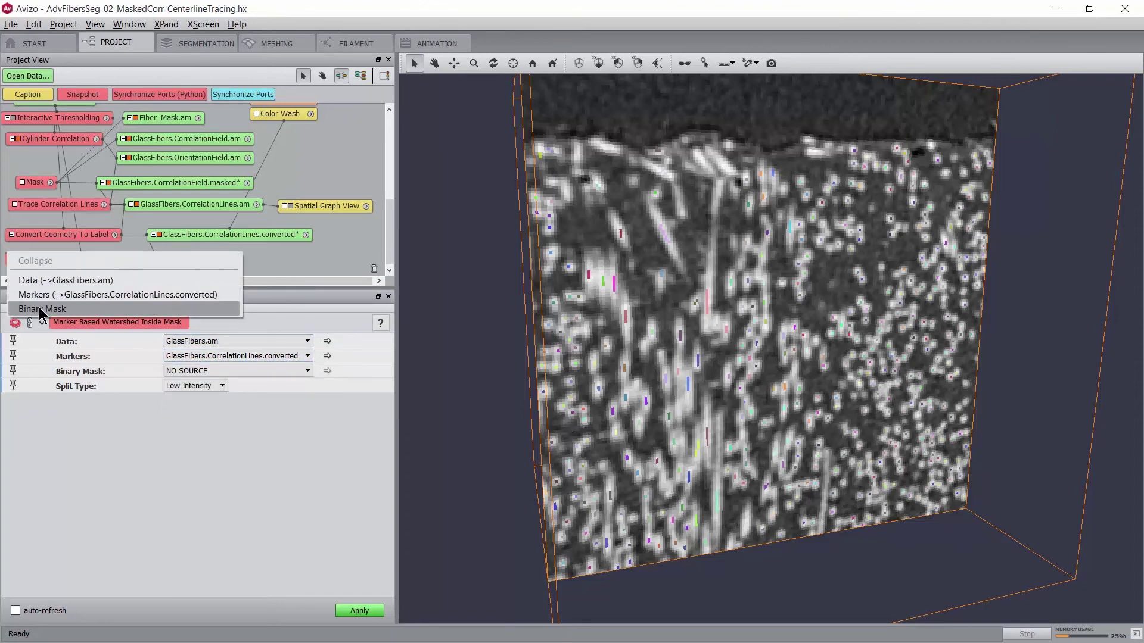